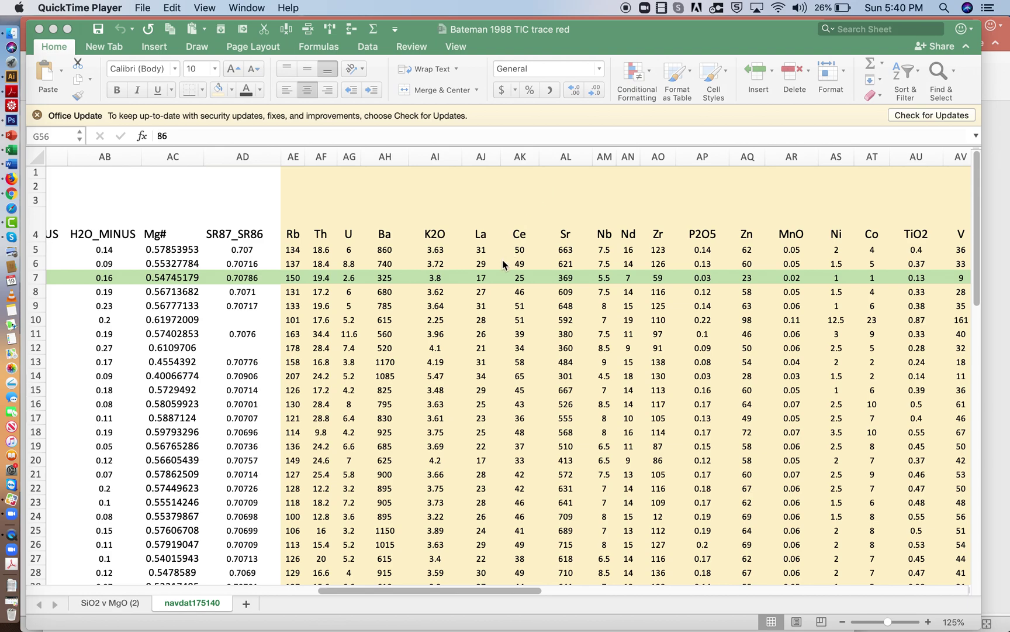
- Insert a blank column AA before H2O_PLUS and enter the header A/CNK in AA4
scroll(503, 259, left, 15)
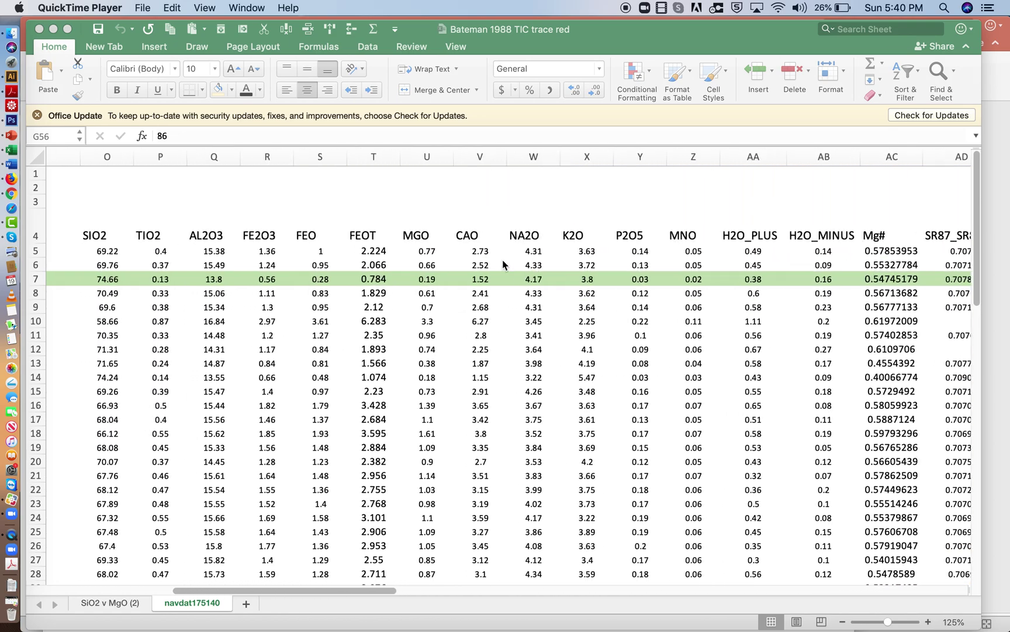
scroll(503, 260, left, 3)
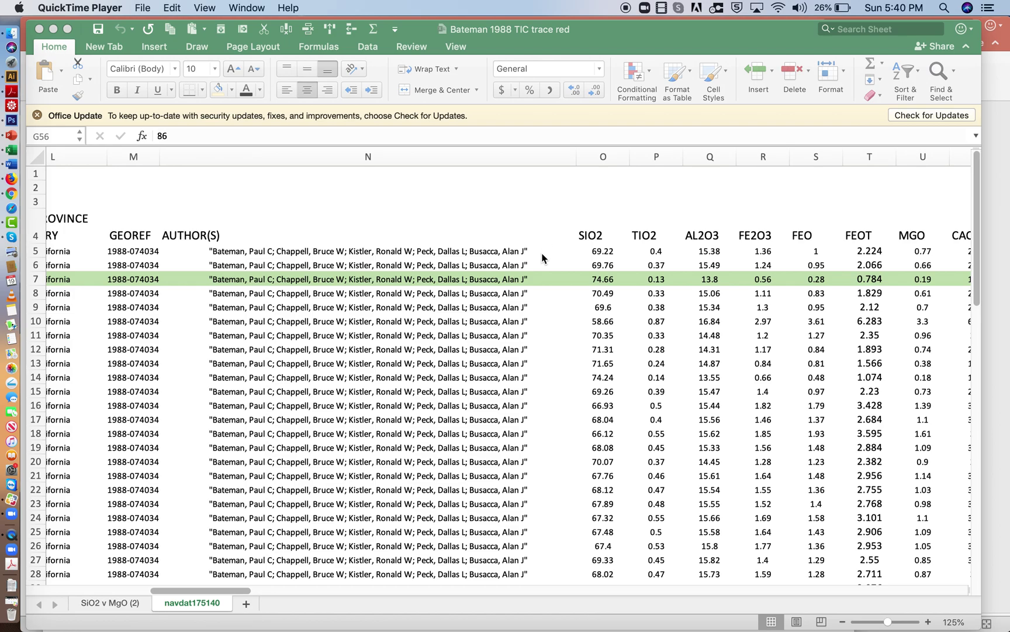
scroll(542, 257, right, 5)
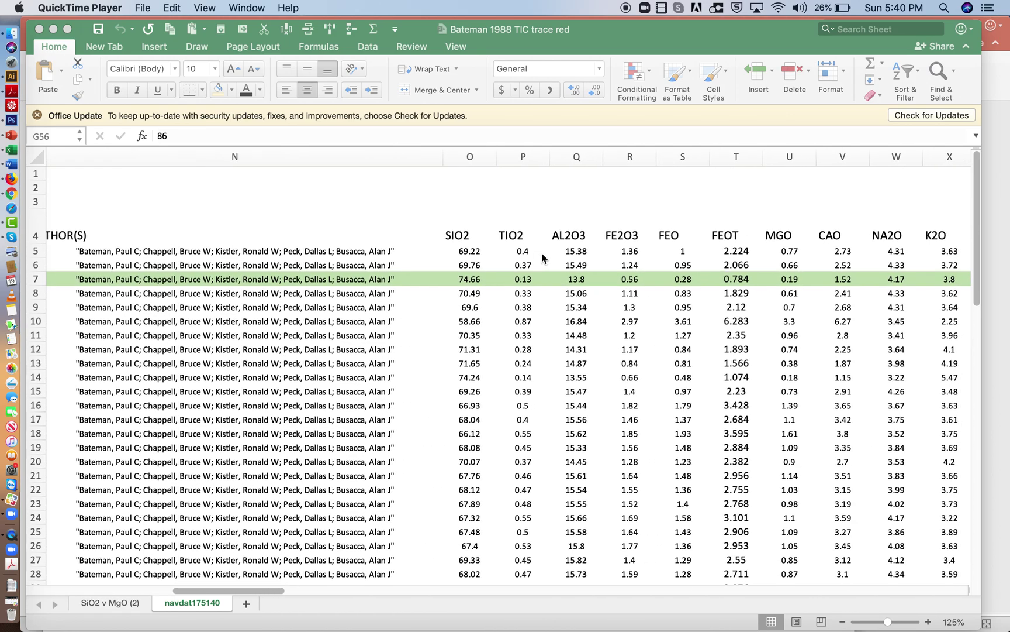
scroll(542, 257, right, 1)
scroll(542, 258, right, 20)
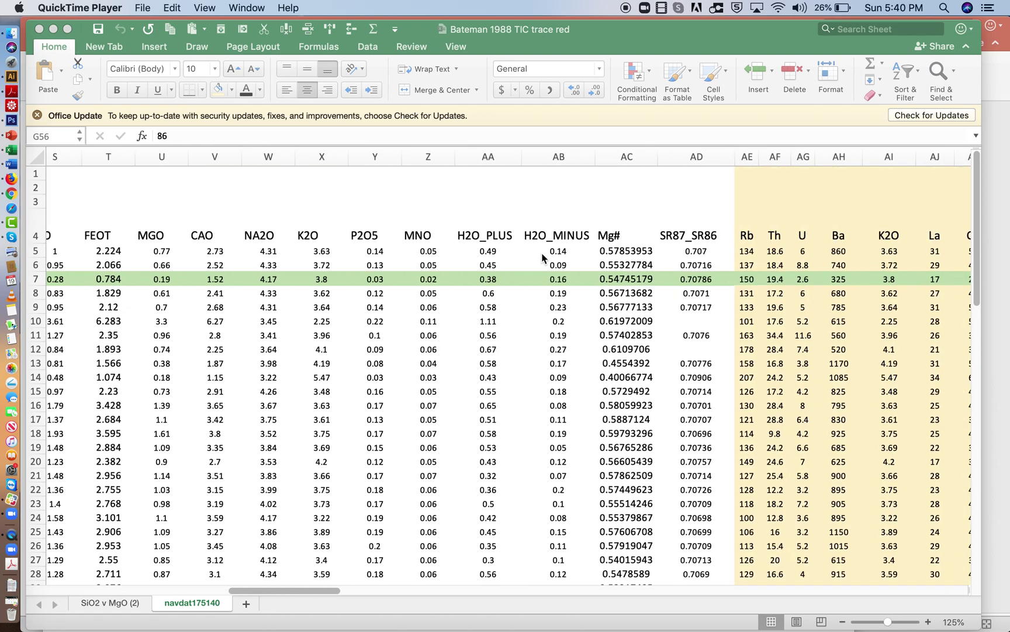
scroll(544, 257, left, 20)
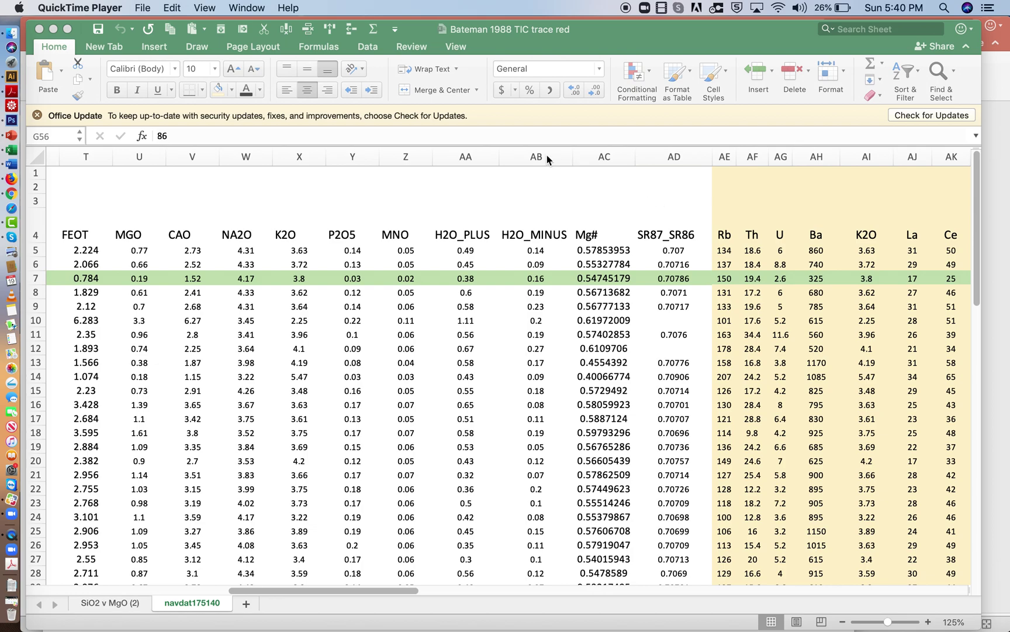
click(462, 159)
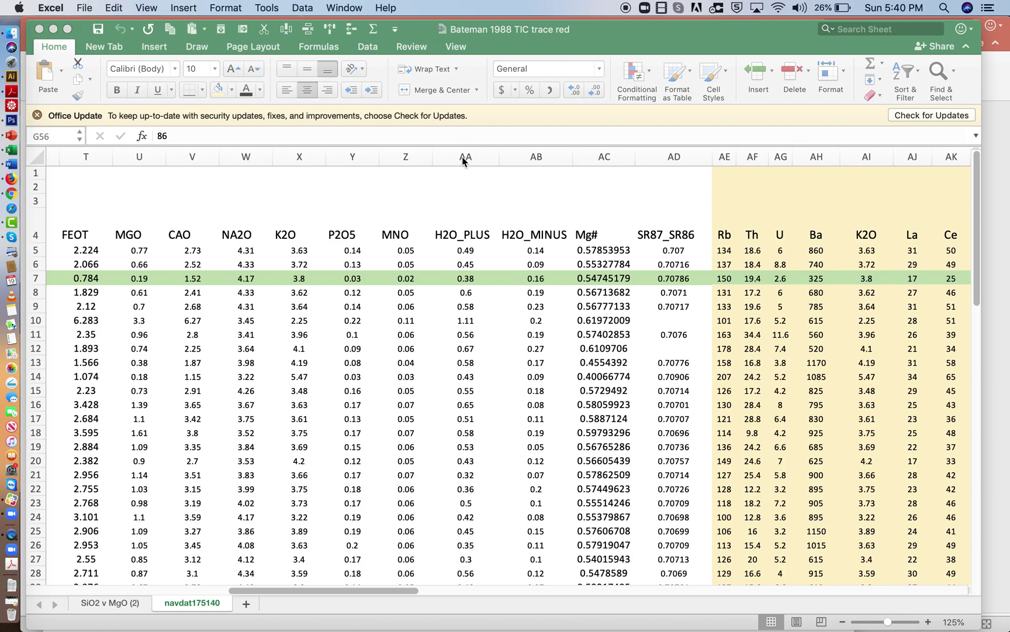
click(464, 157)
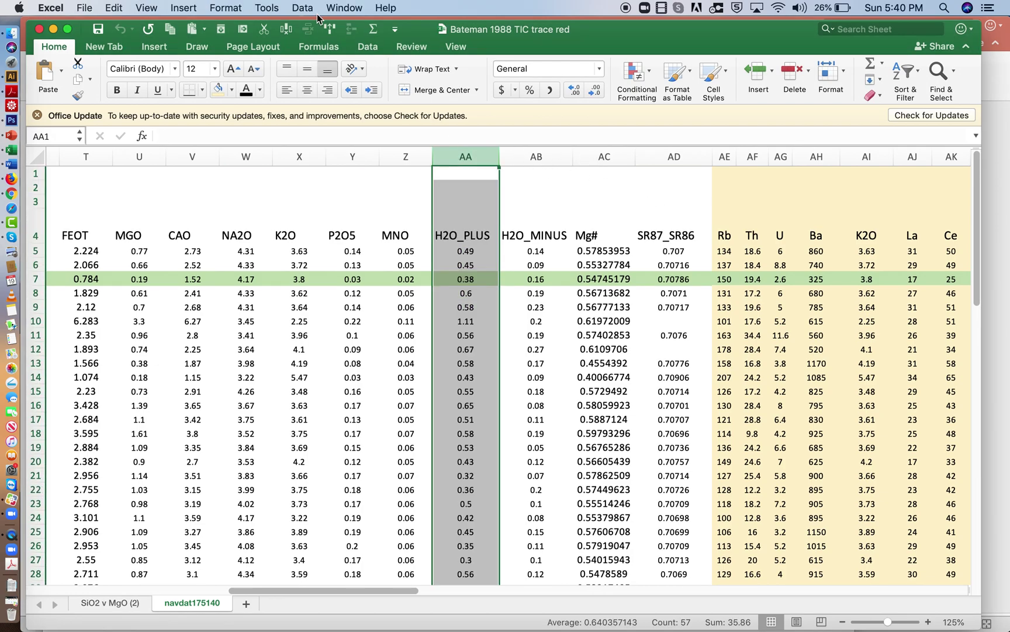
click(330, 30)
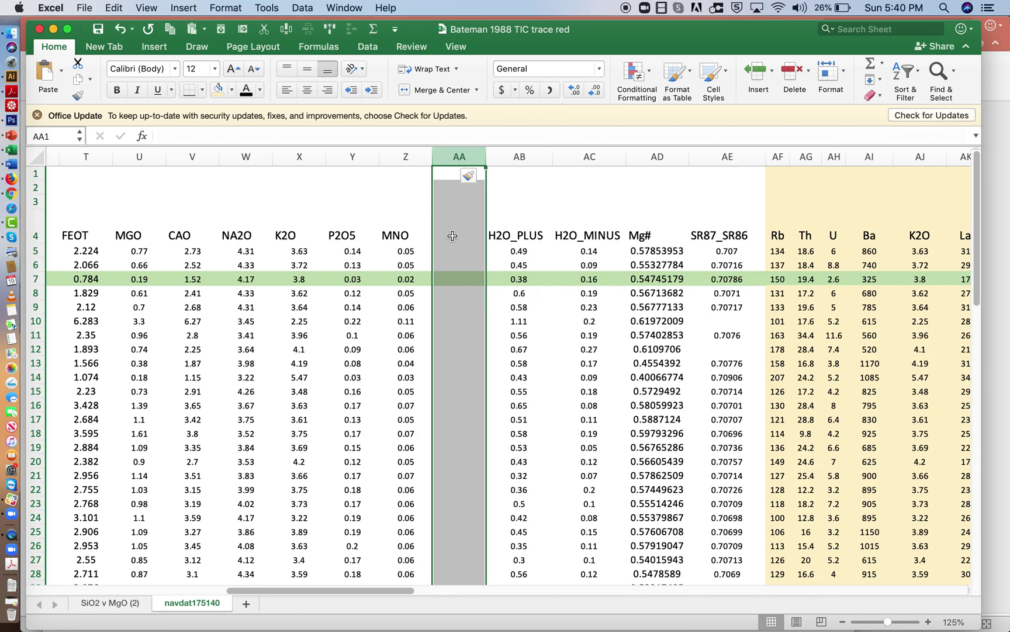
click(453, 235)
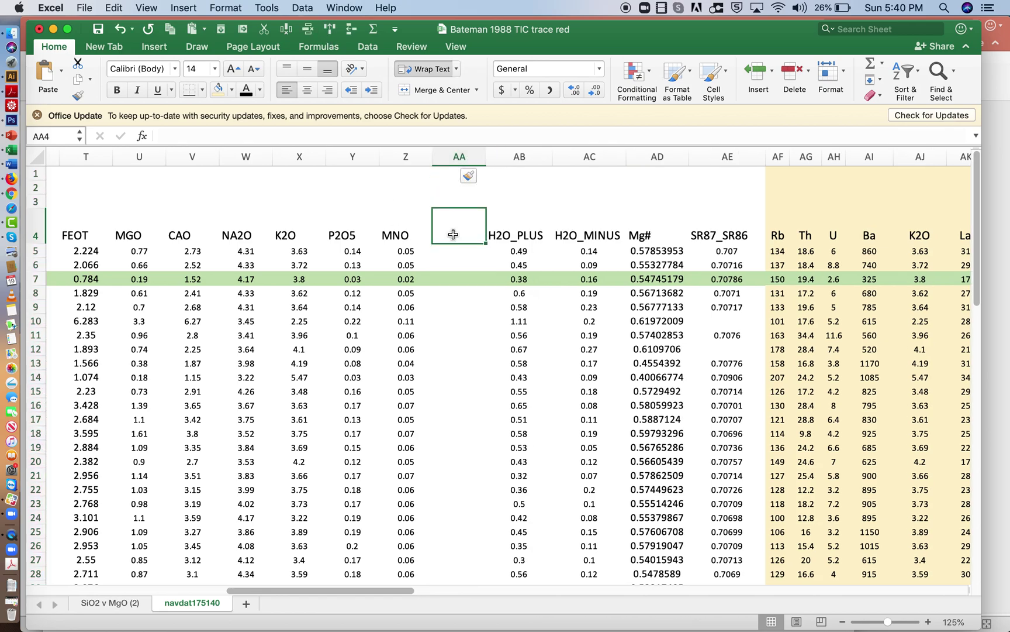
text(A/)
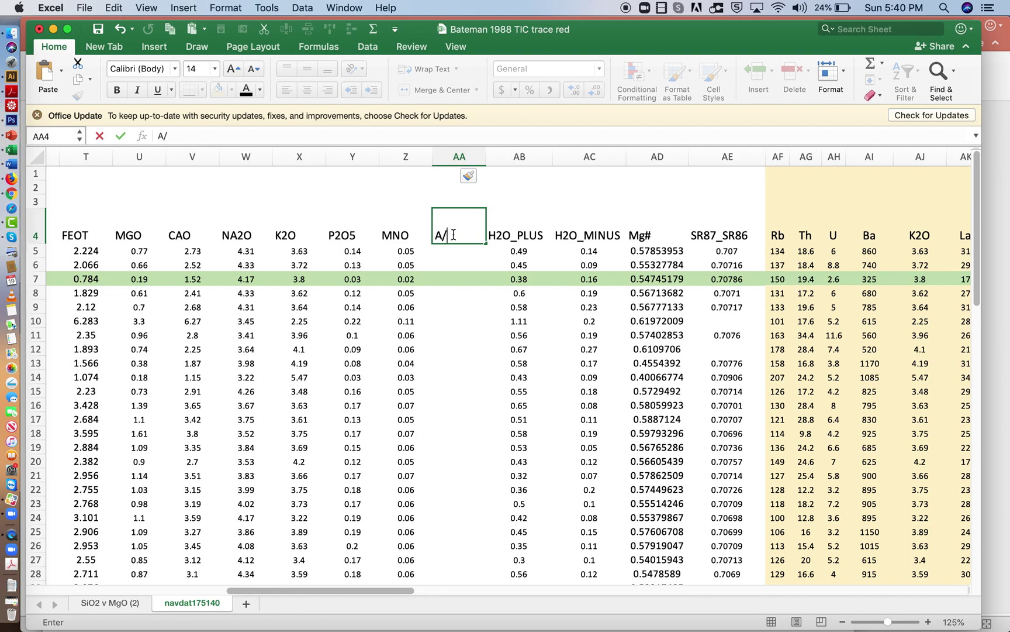
text(CNK)
key(Return)
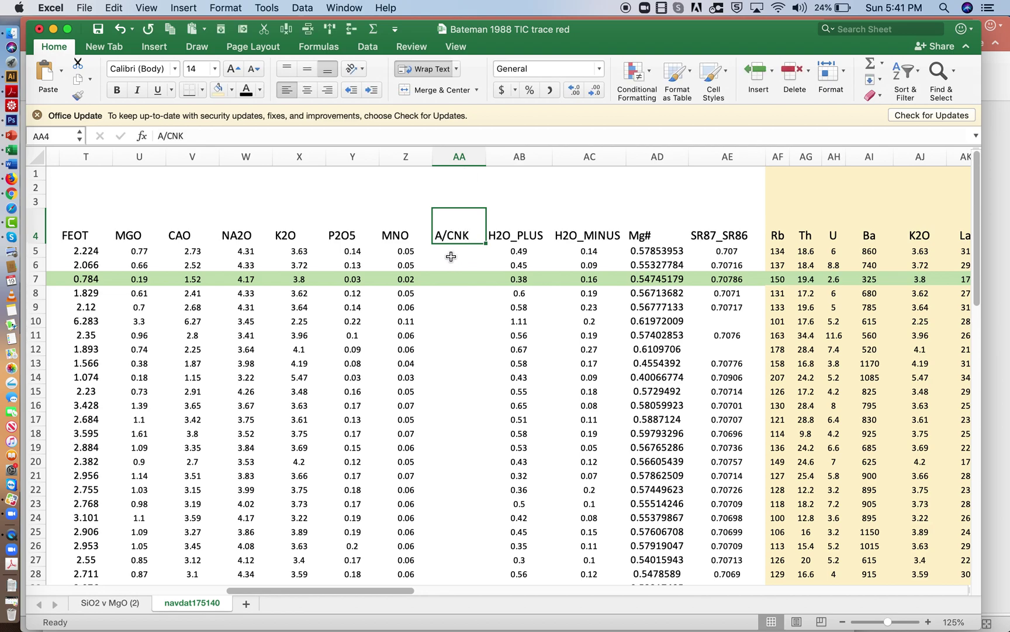
click(462, 156)
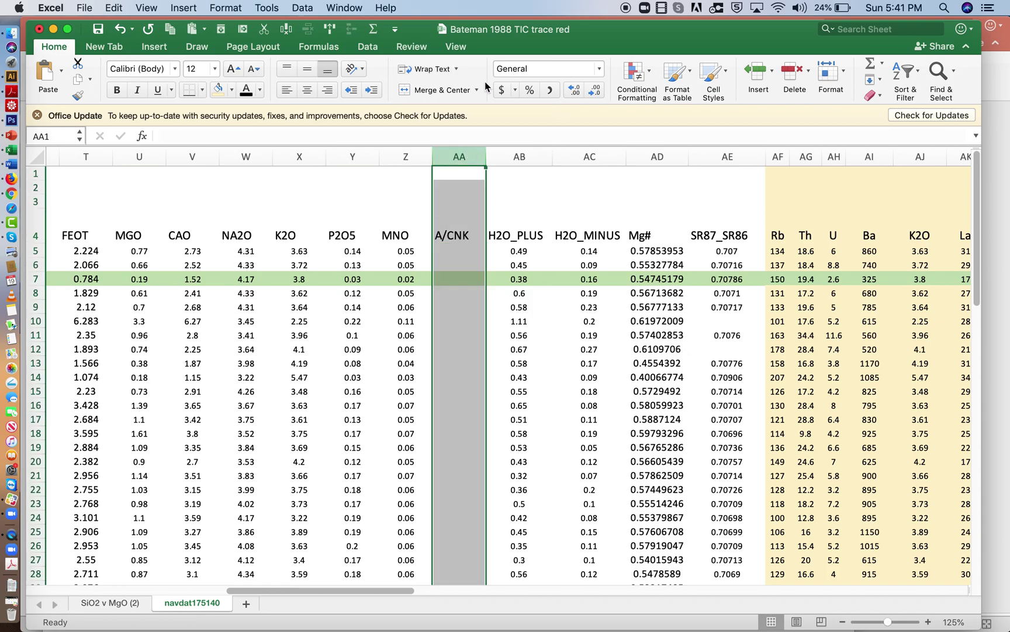
- Enter the label 'Weight % Oxides' in cell O3, directly above the SIO2 header
scroll(355, 258, left, 10)
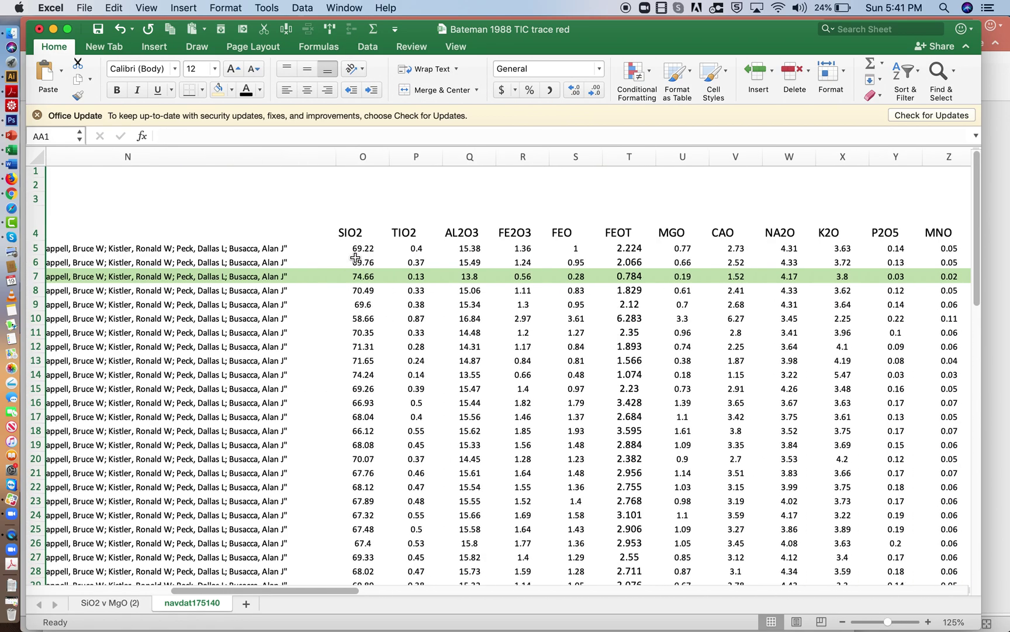
scroll(355, 257, right, 6)
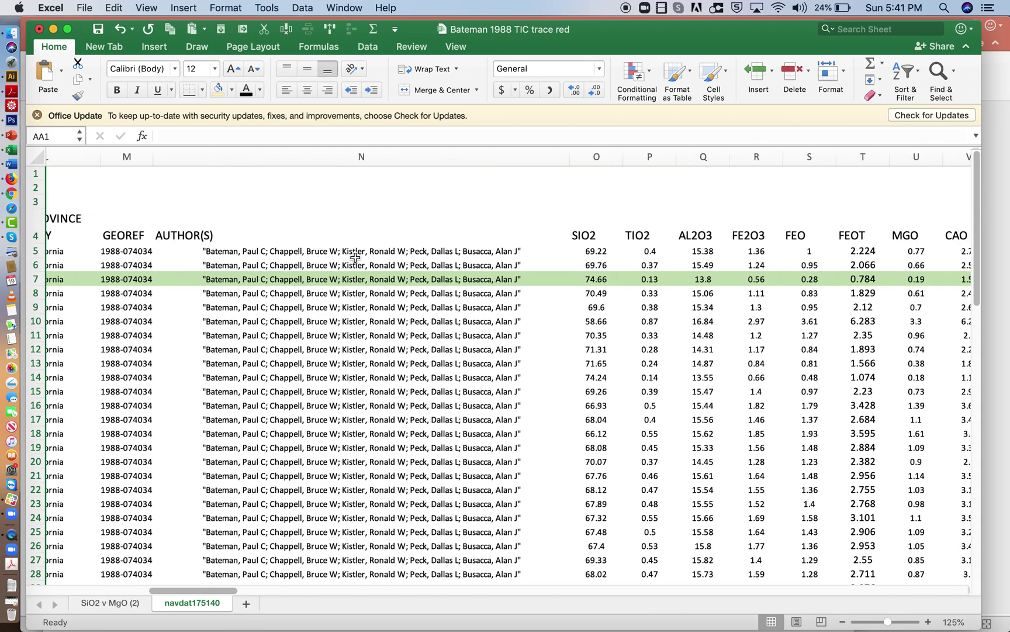
click(465, 225)
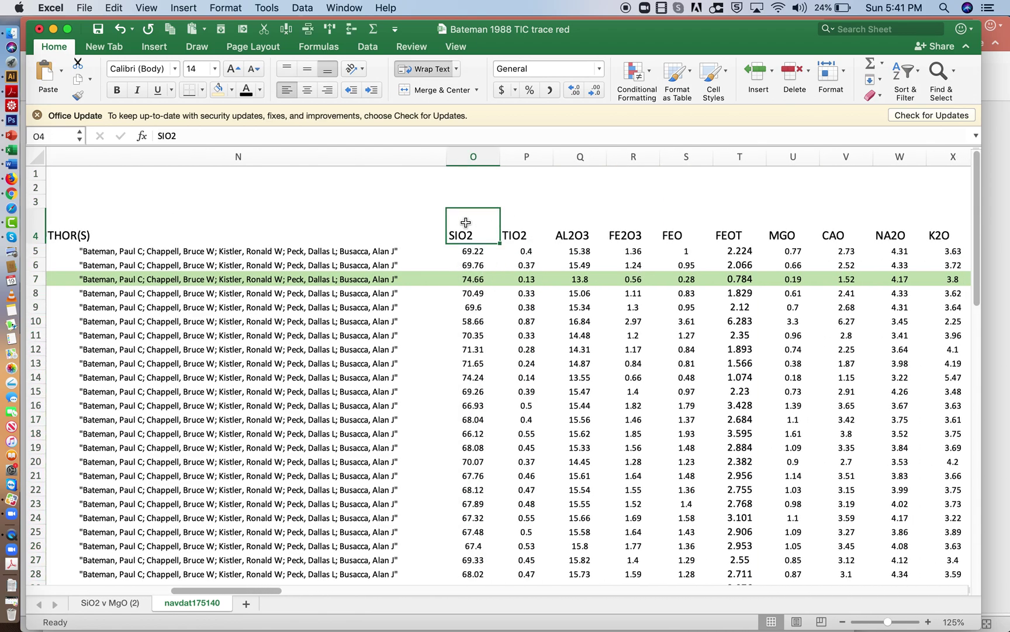
key(Up)
text(Wei)
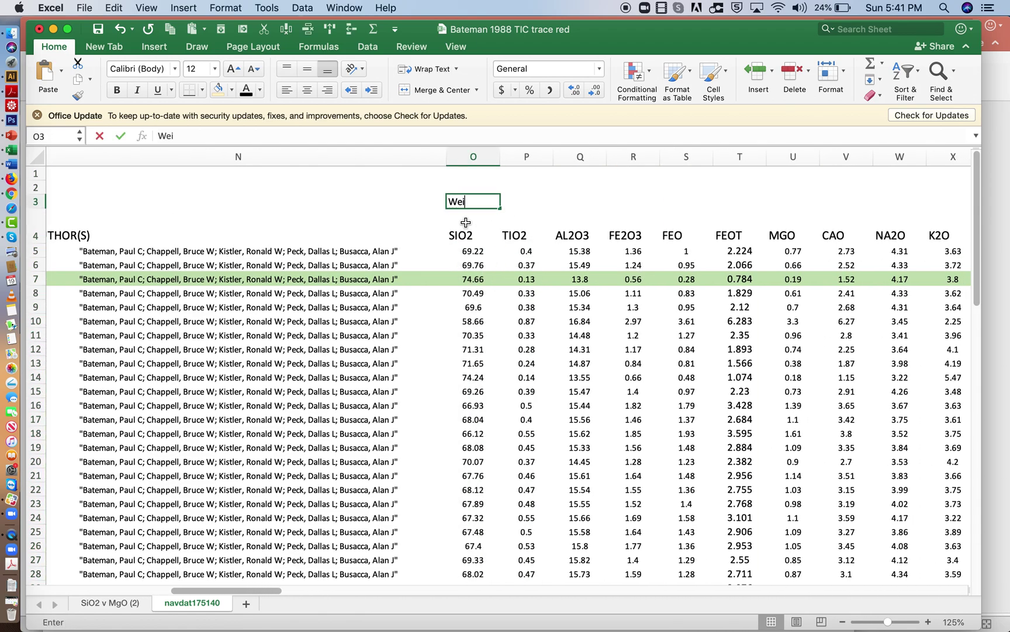
text(ght)
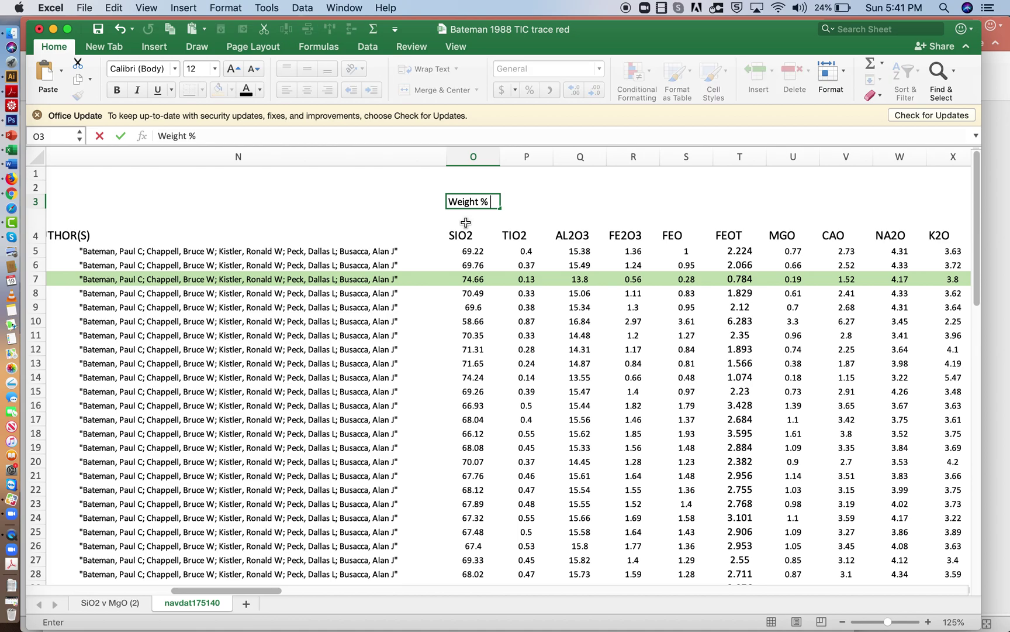
text( % Oxides)
key(Return)
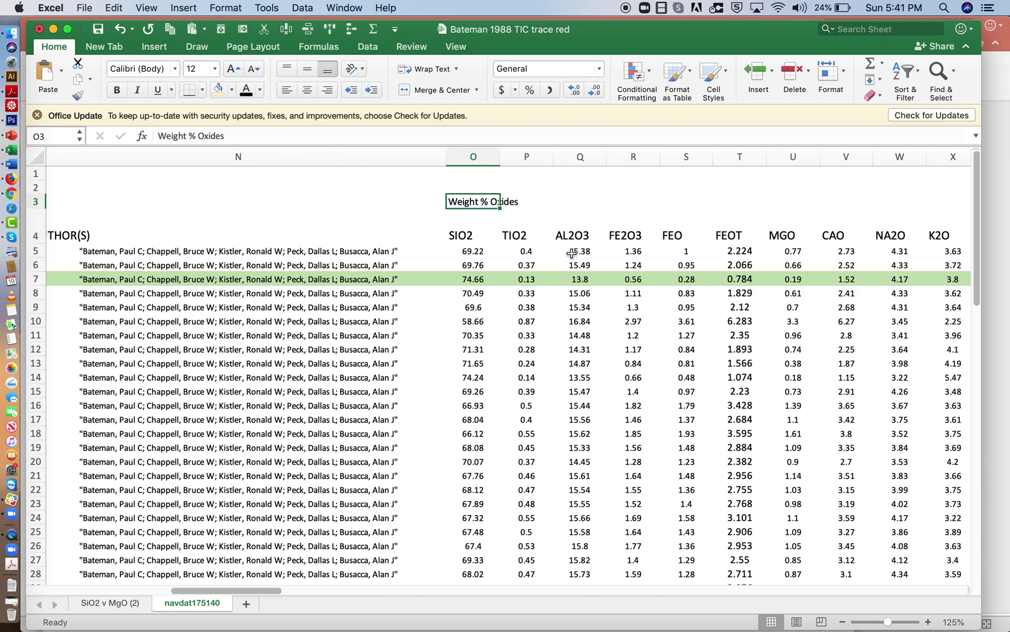
scroll(567, 252, right, 2)
scroll(571, 253, right, 5)
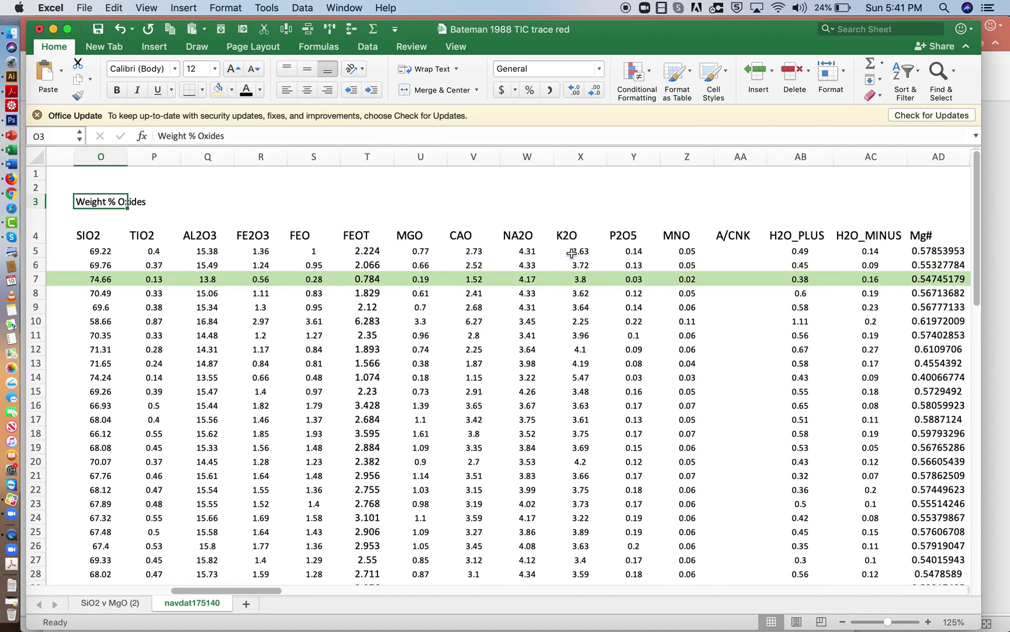
click(733, 156)
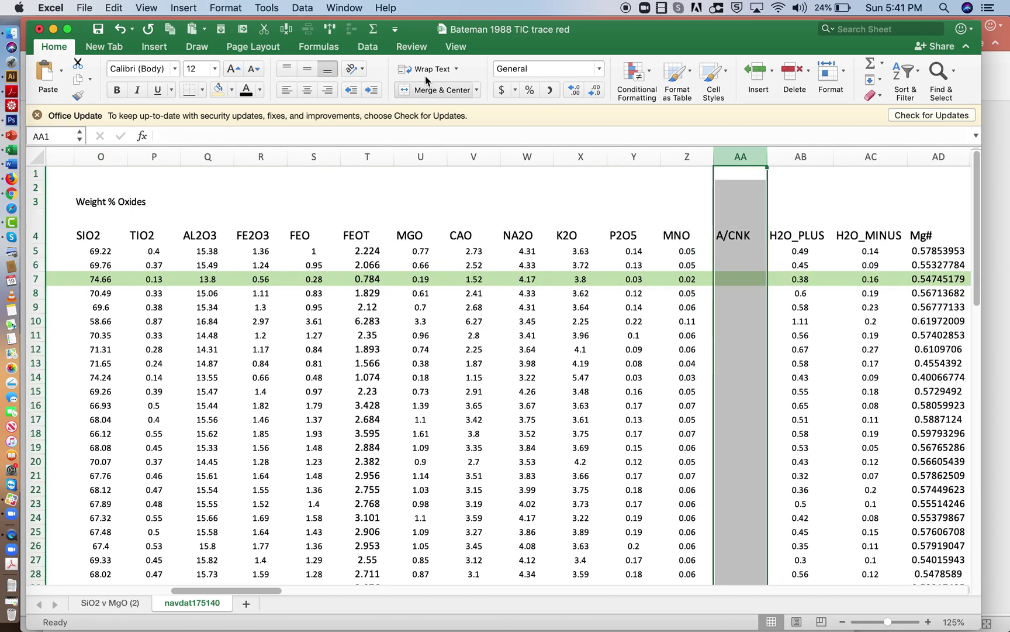
- Insert columns before A/CNK and head them Molar Al2O3, Molar Na2O and Molar K2O
click(329, 34)
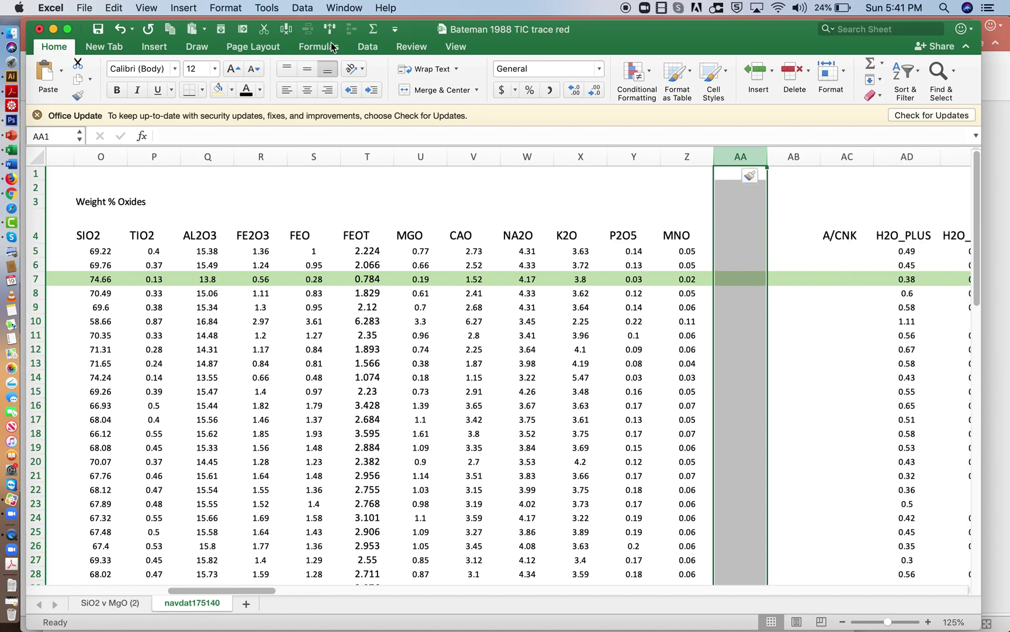
click(319, 46)
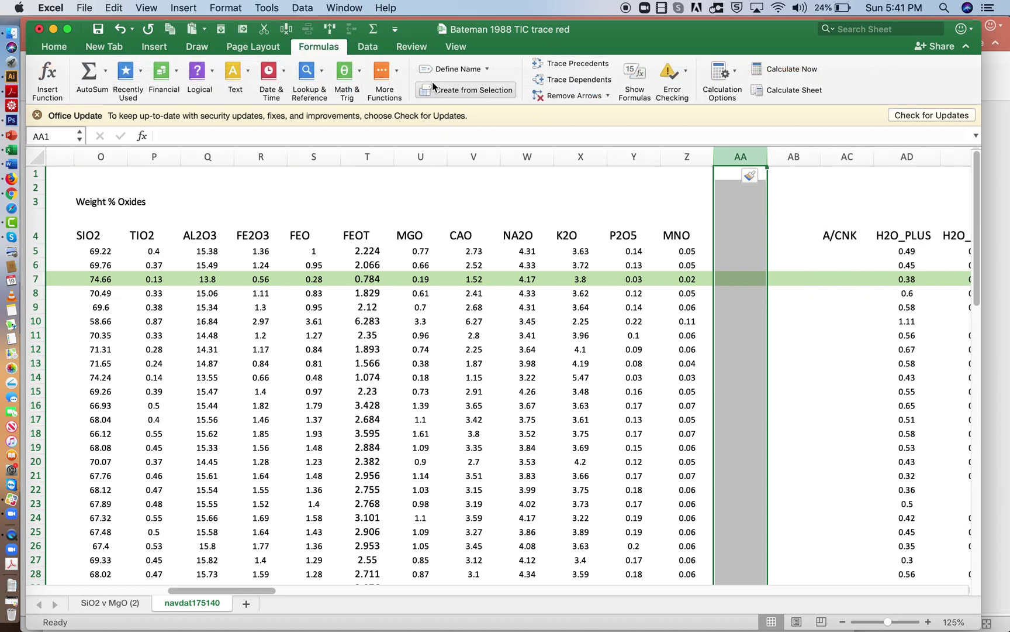
click(331, 29)
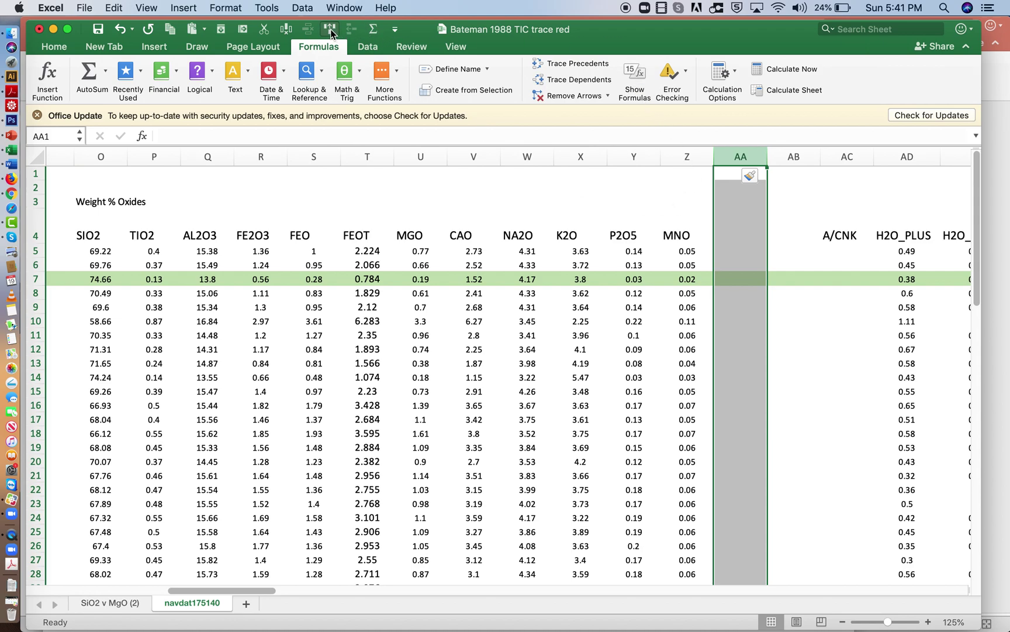
click(736, 236)
text(Molar )
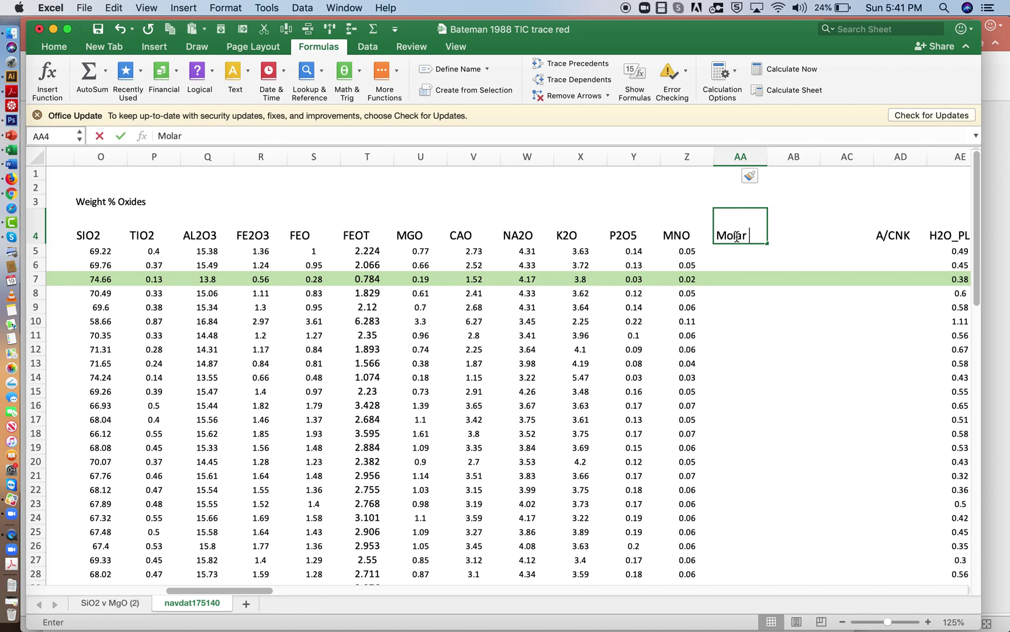
text(Al2O3)
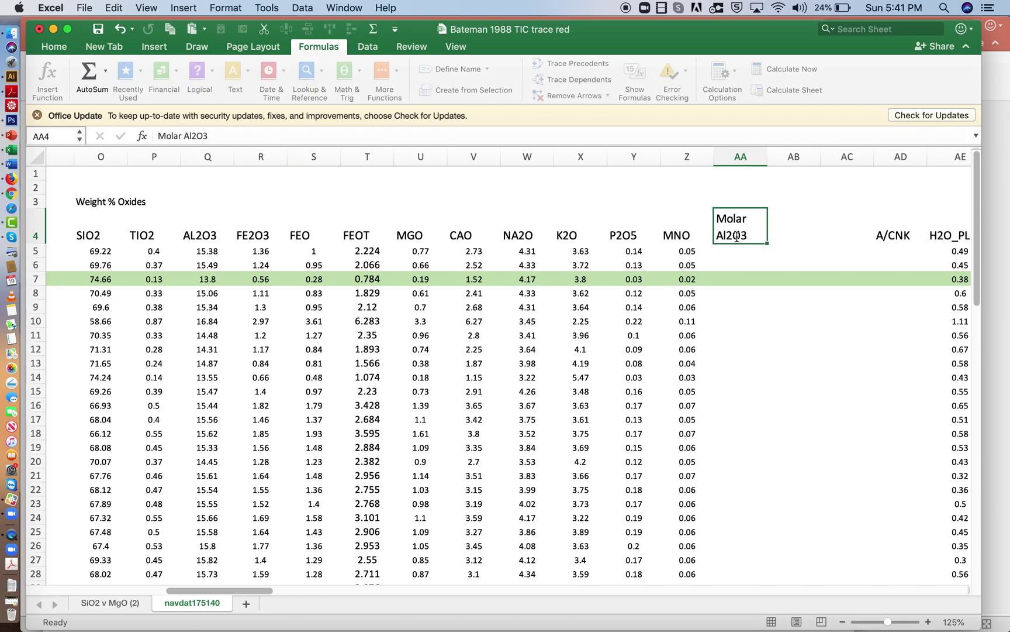
key(Tab)
text(Molar )
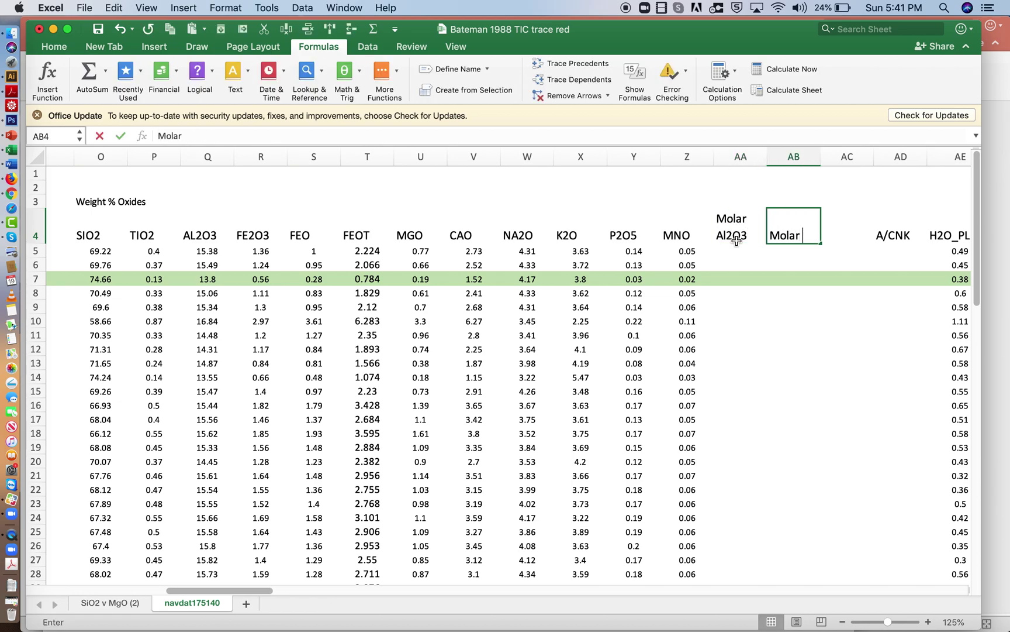
text(Na)
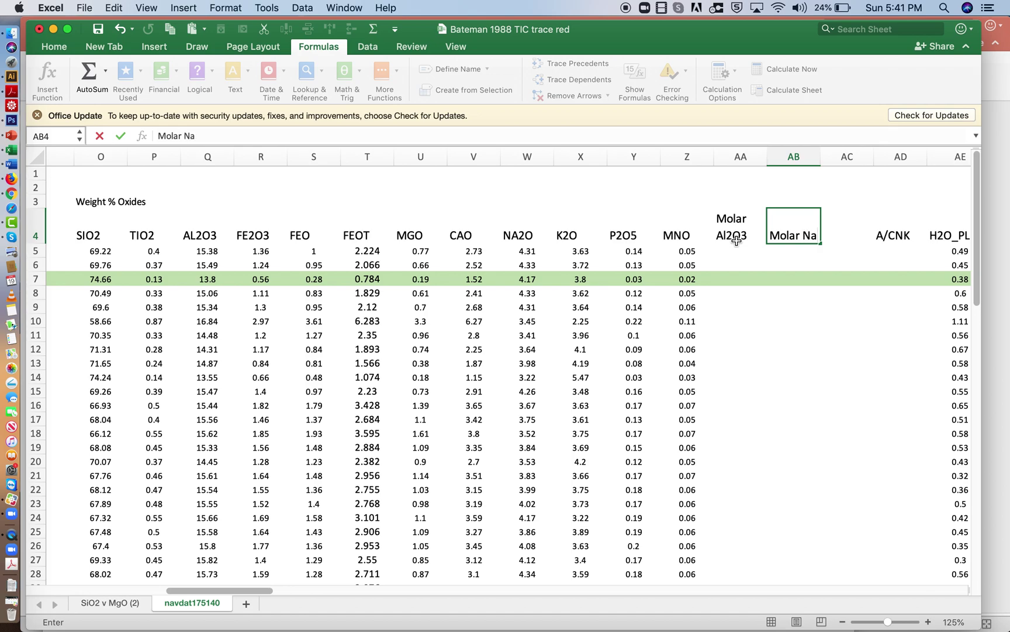
text(2O)
key(ctrl+Return)
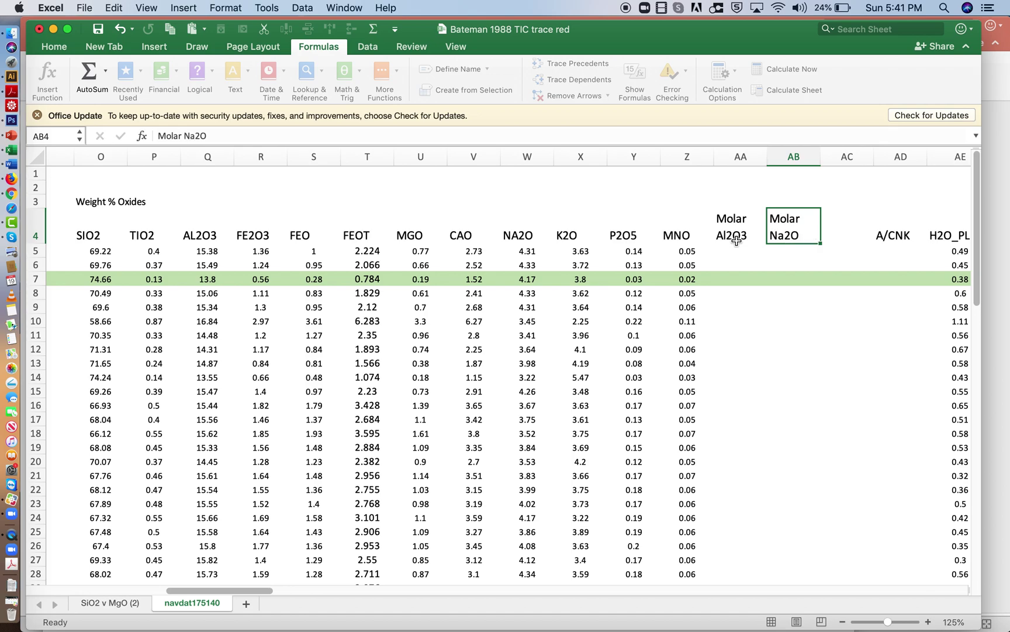
click(859, 219)
text(M)
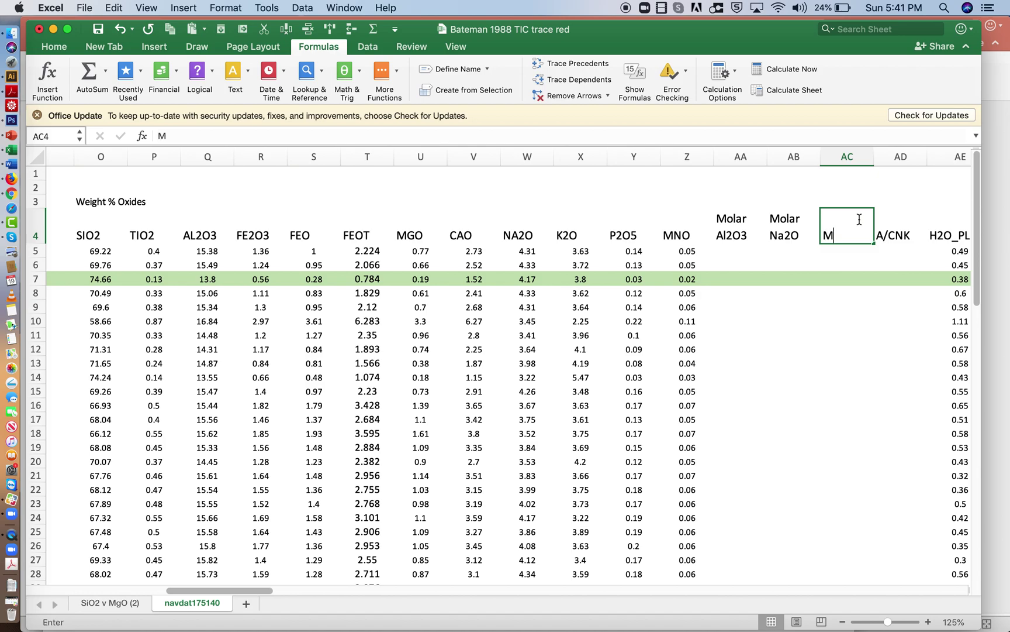
text(olar K2O)
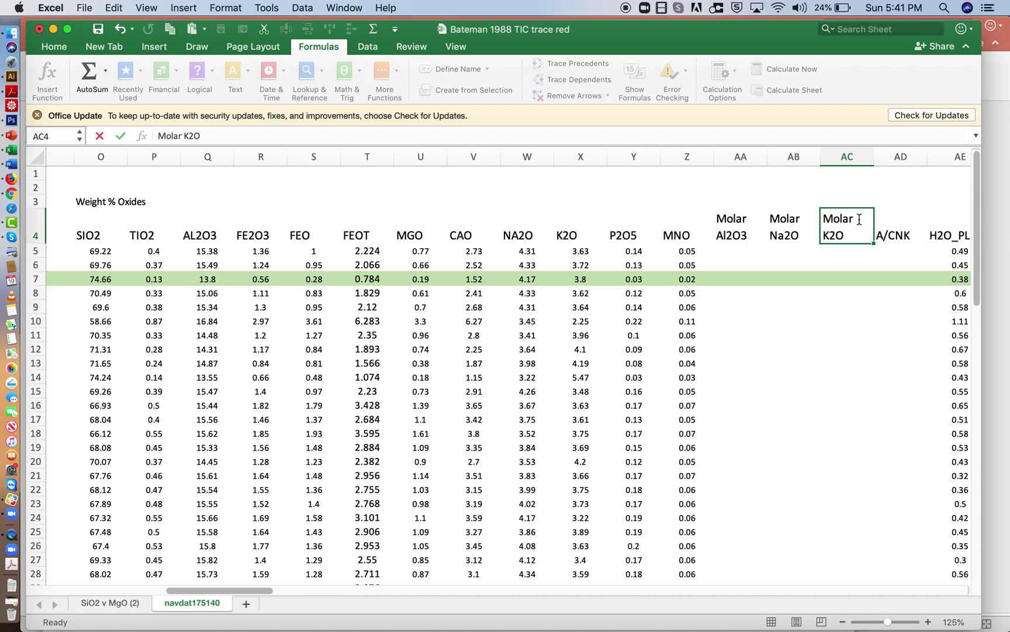
key(ctrl+Return)
- Insert a column AD just before A/CNK and head it Molar CaO
click(898, 156)
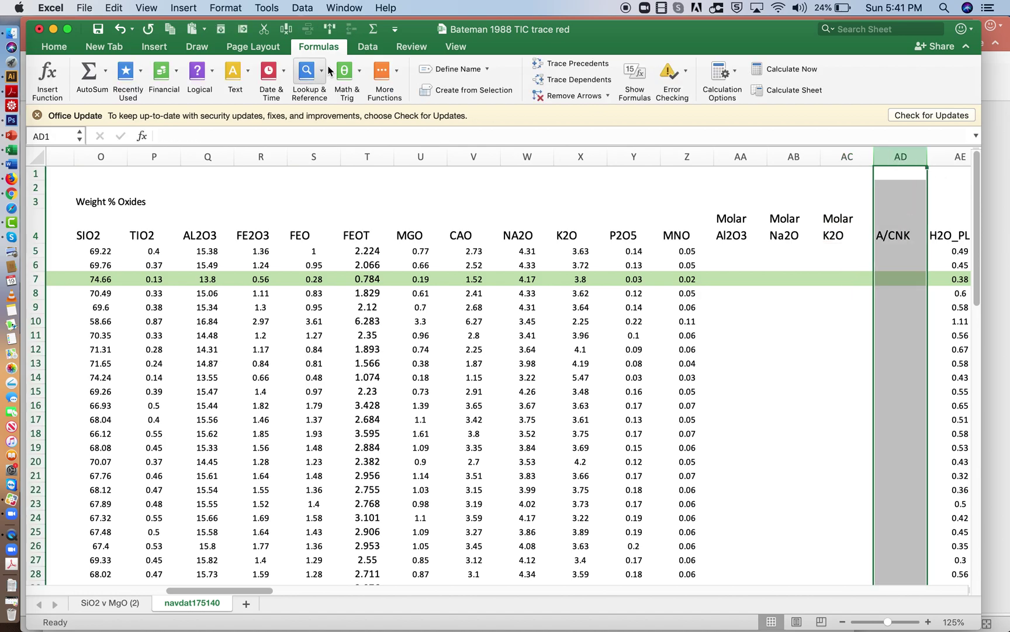
click(330, 29)
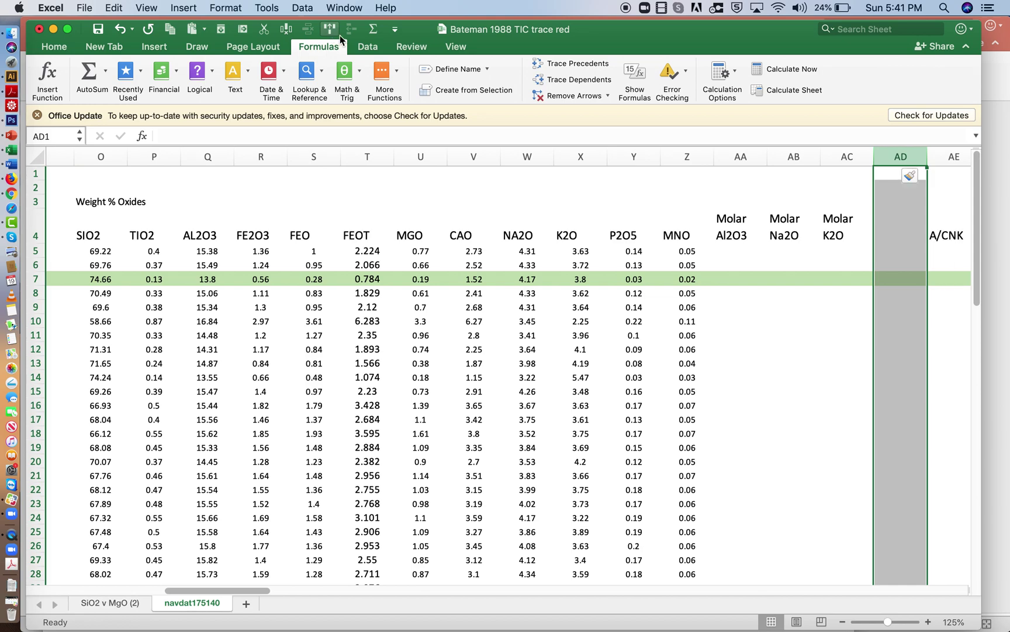
click(884, 226)
text(Molar CaO)
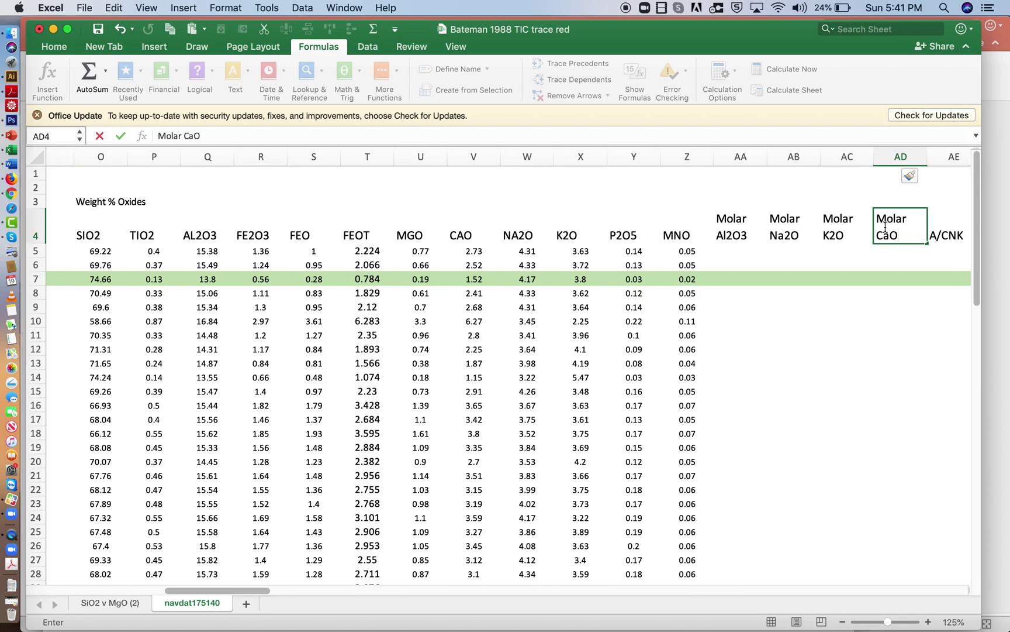
key(Return)
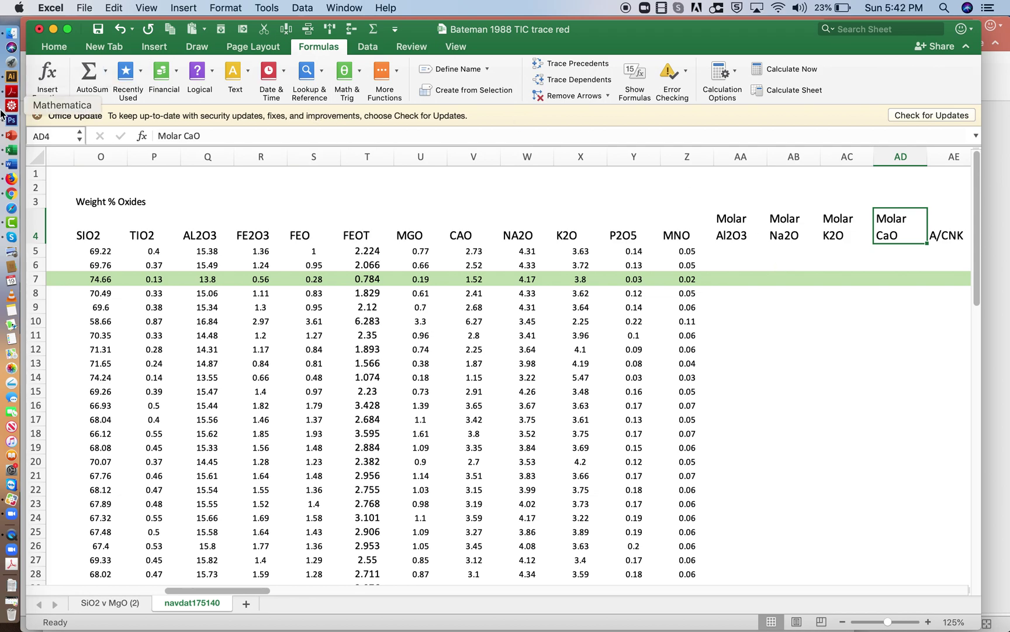
- Search Google in Firefox for 'molecular weight of CaO', which gives 56.0774 g/mol
click(11, 179)
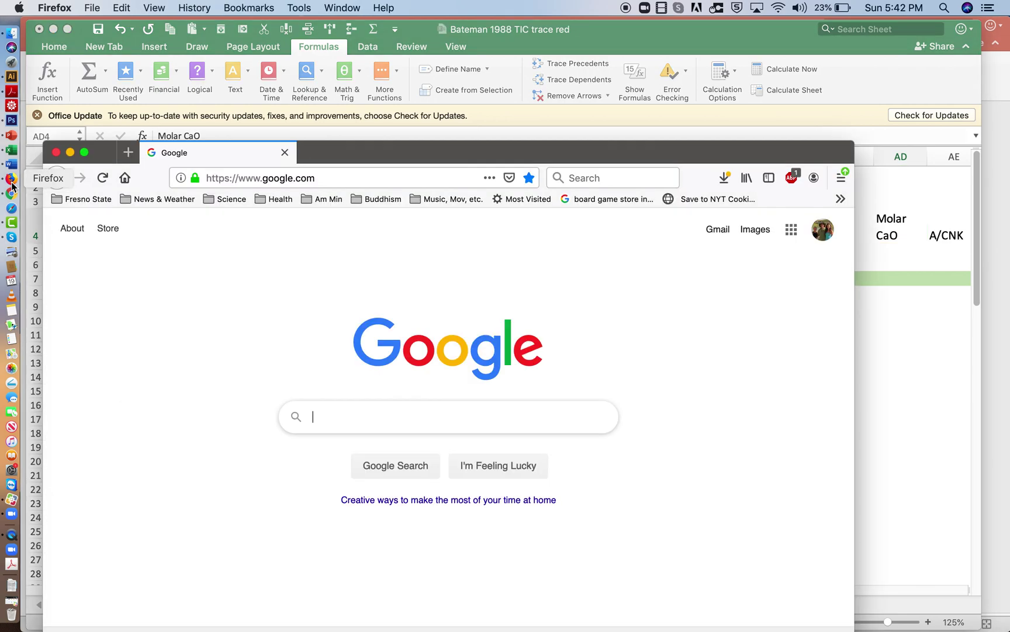
drag(500, 150, 524, 92)
text(mo)
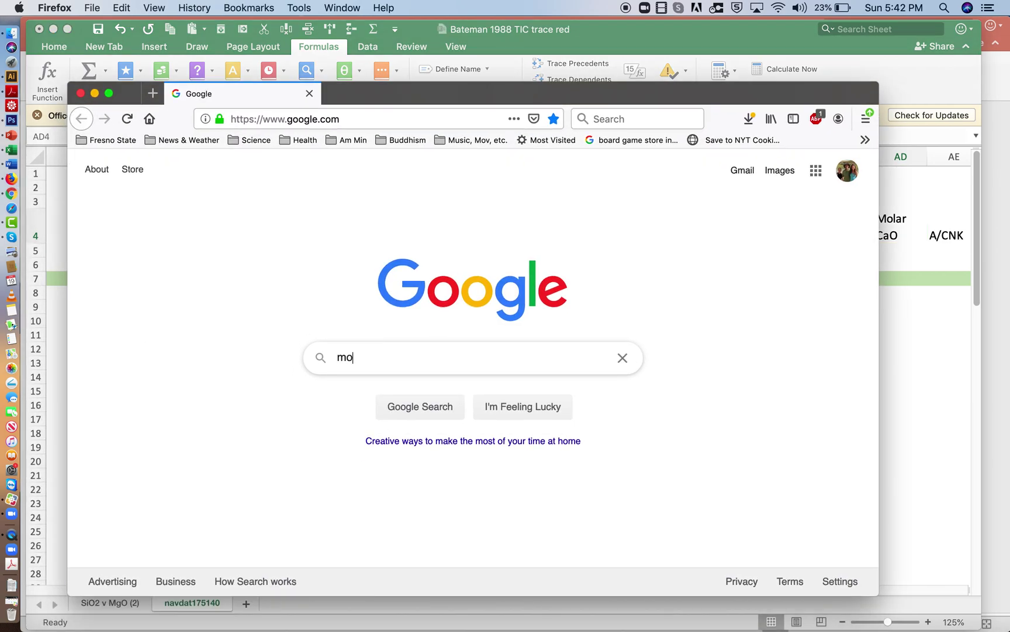
text(lecular)
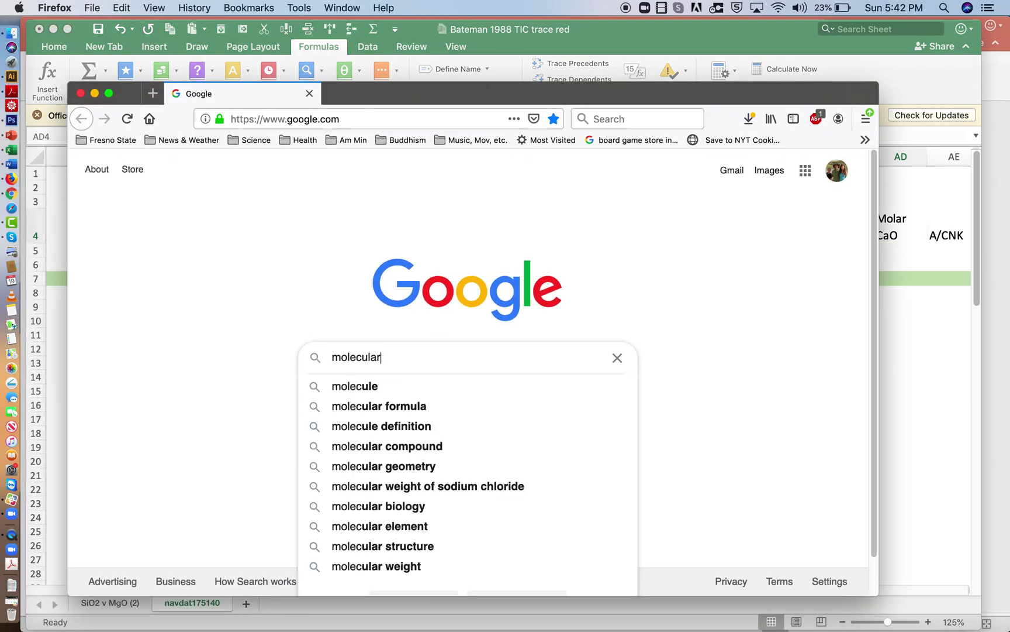
text( weig)
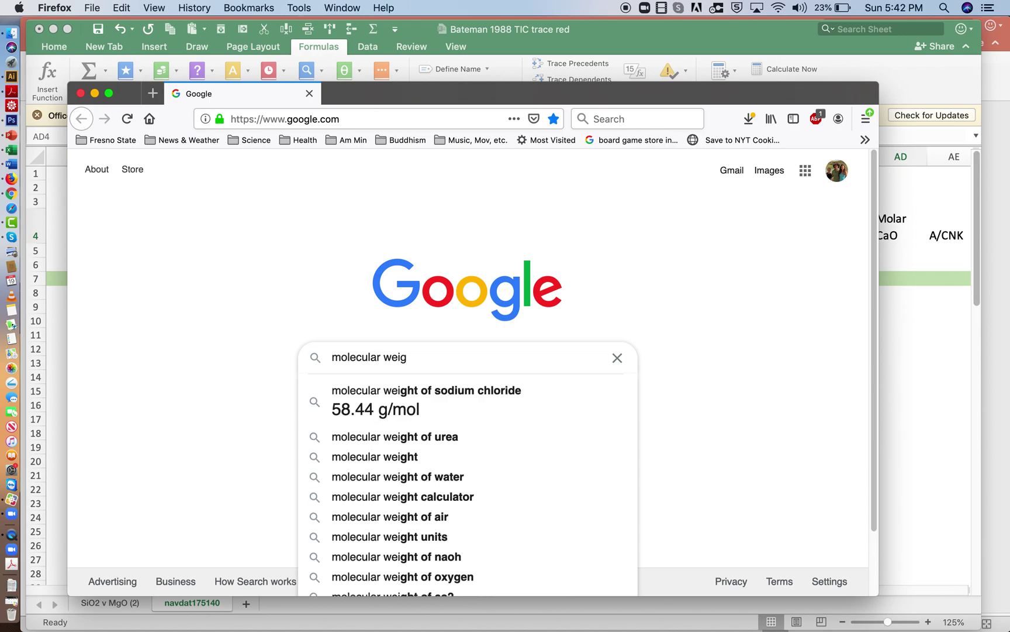
text(ht of CaO)
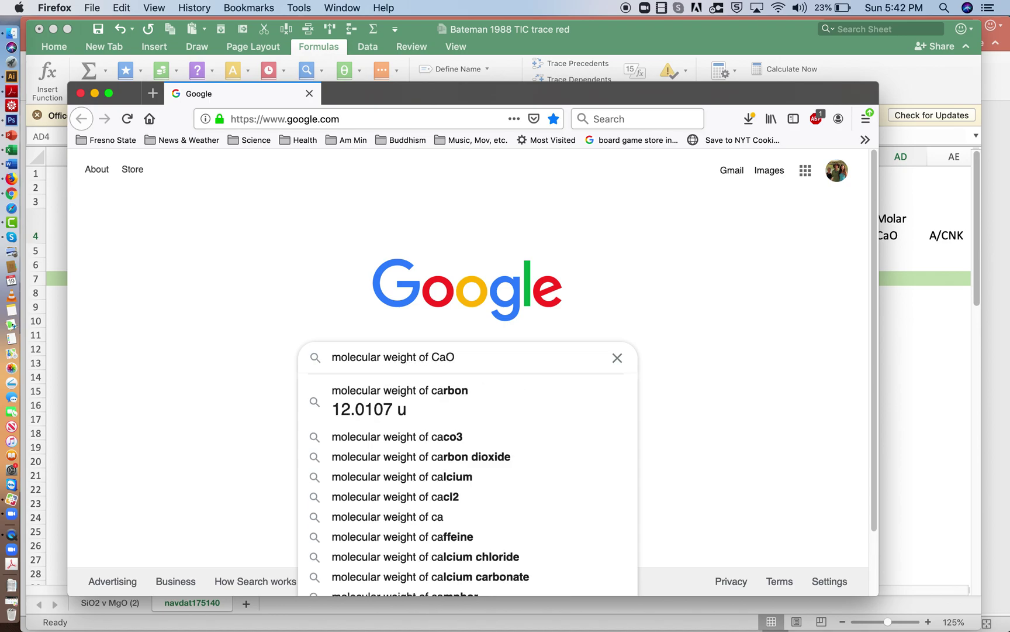
key(Return)
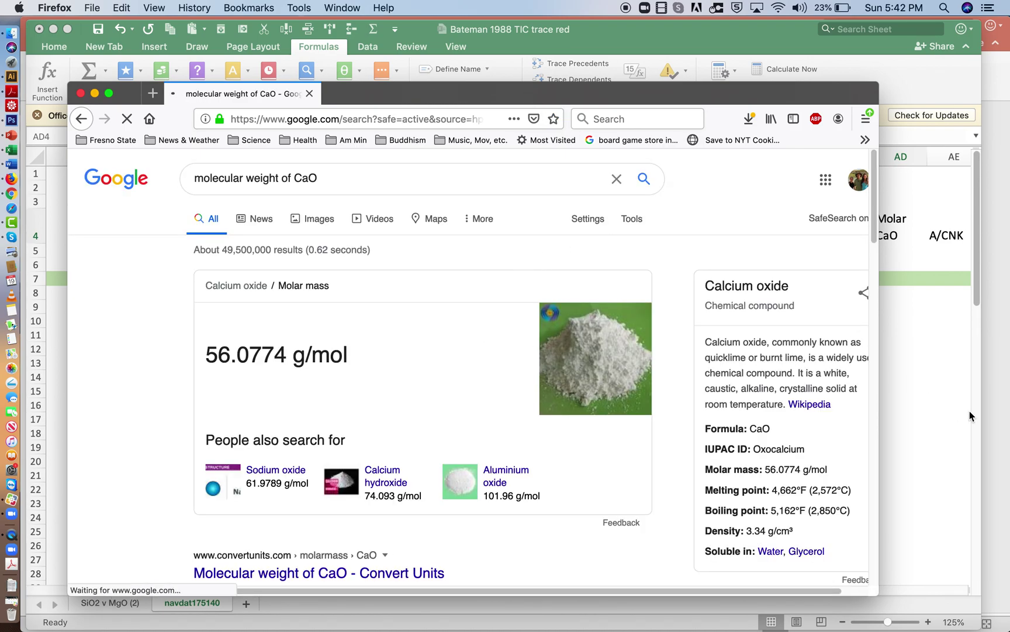
- Enter =V5/56.0774 in AD5, refining the initial 56.077 divisor after rechecking the molar mass
key(super+Tab)
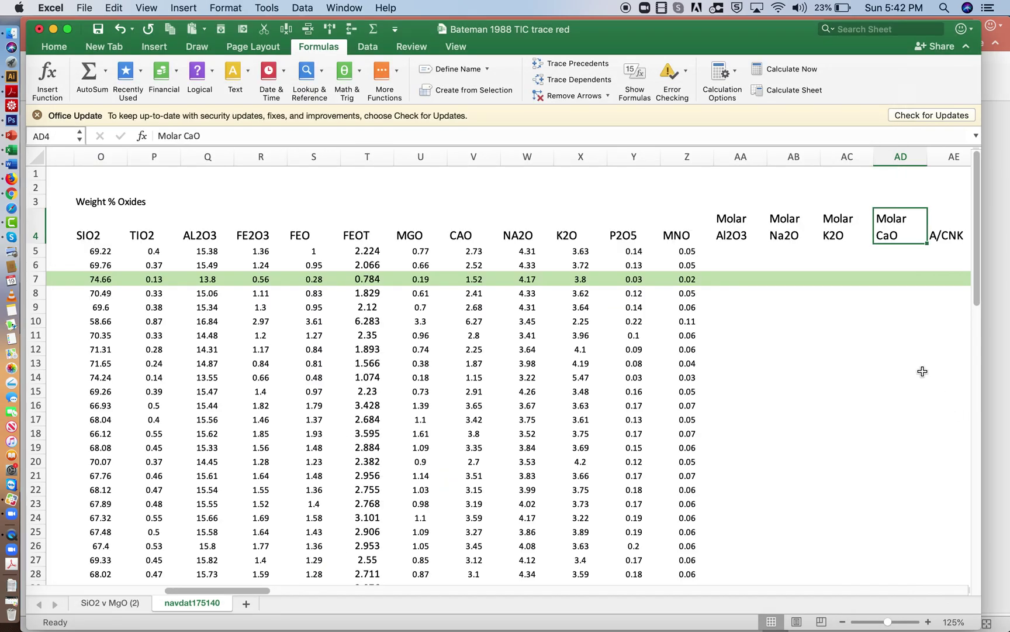
click(885, 256)
text(=)
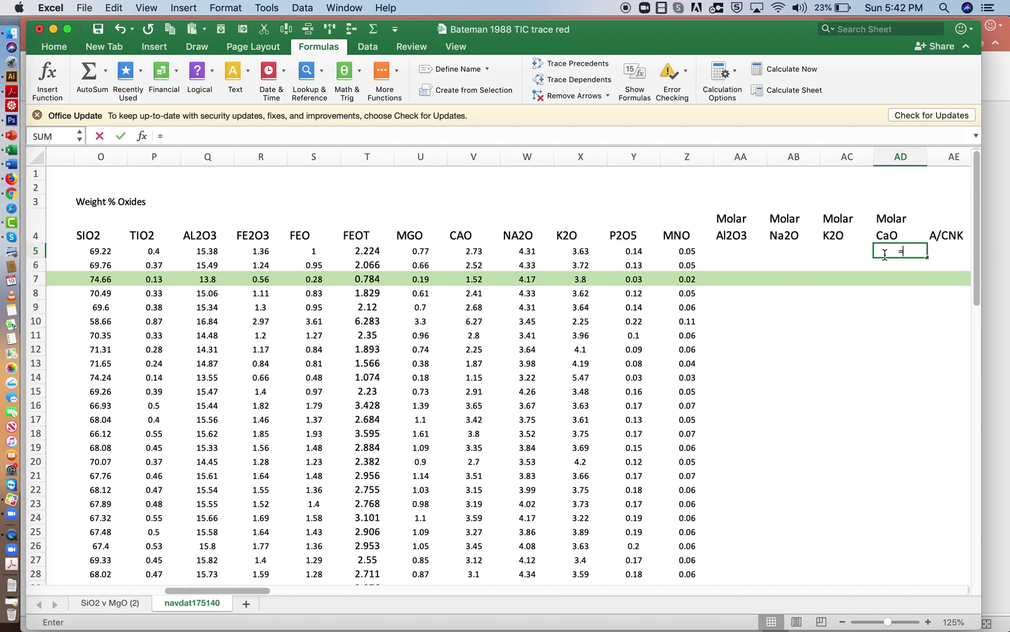
click(474, 251)
click(474, 252)
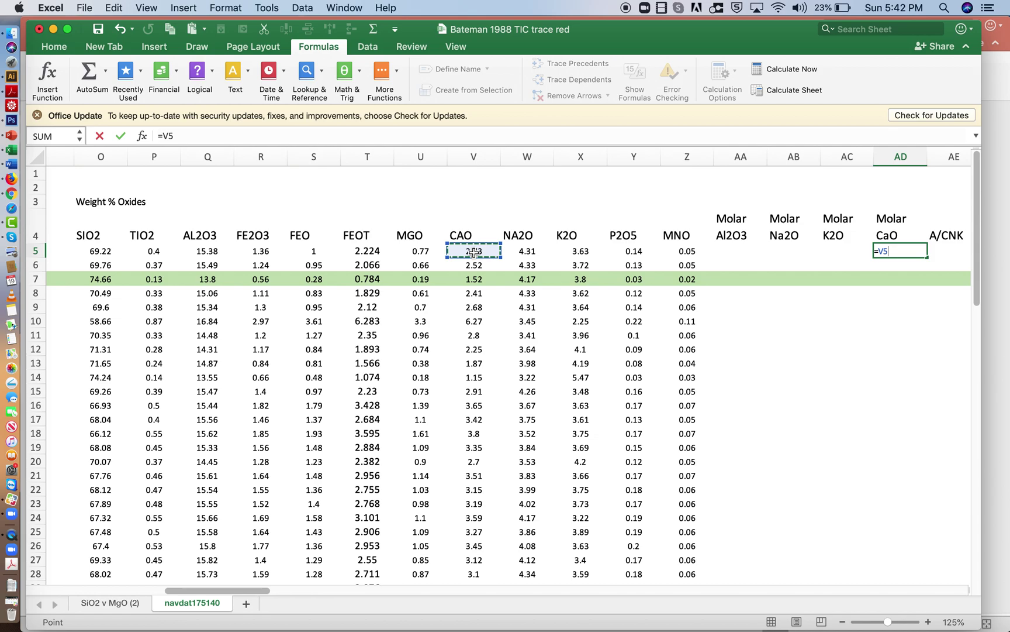
text(/56.077)
key(Return)
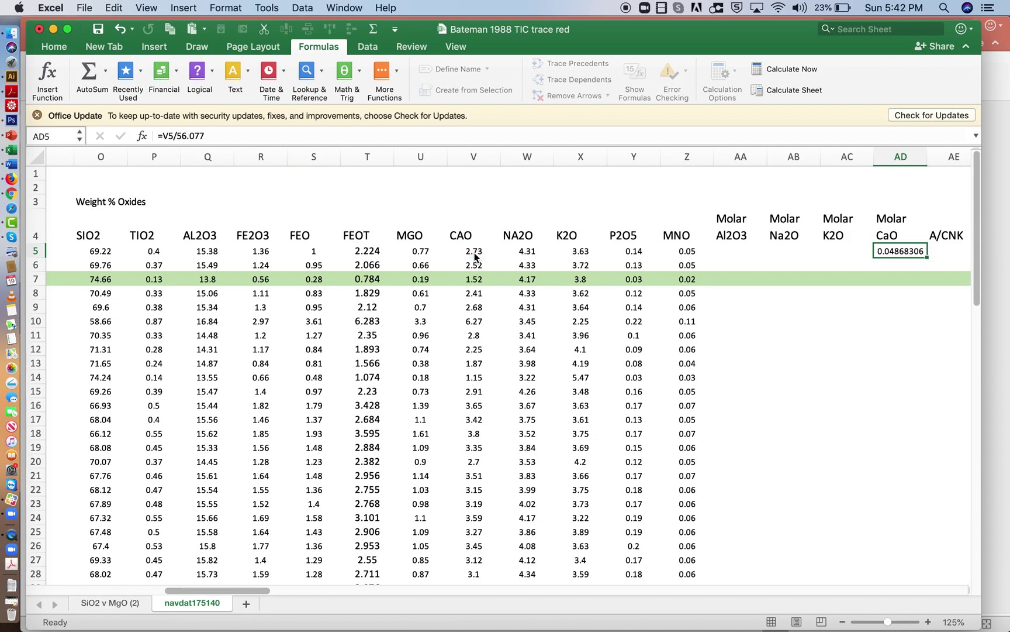
click(13, 180)
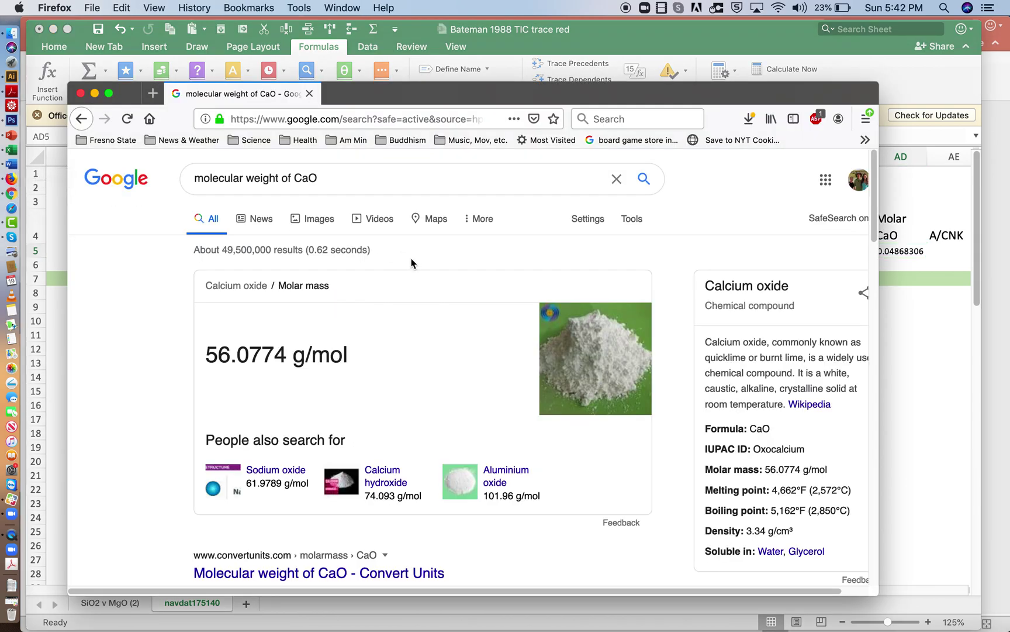
click(953, 412)
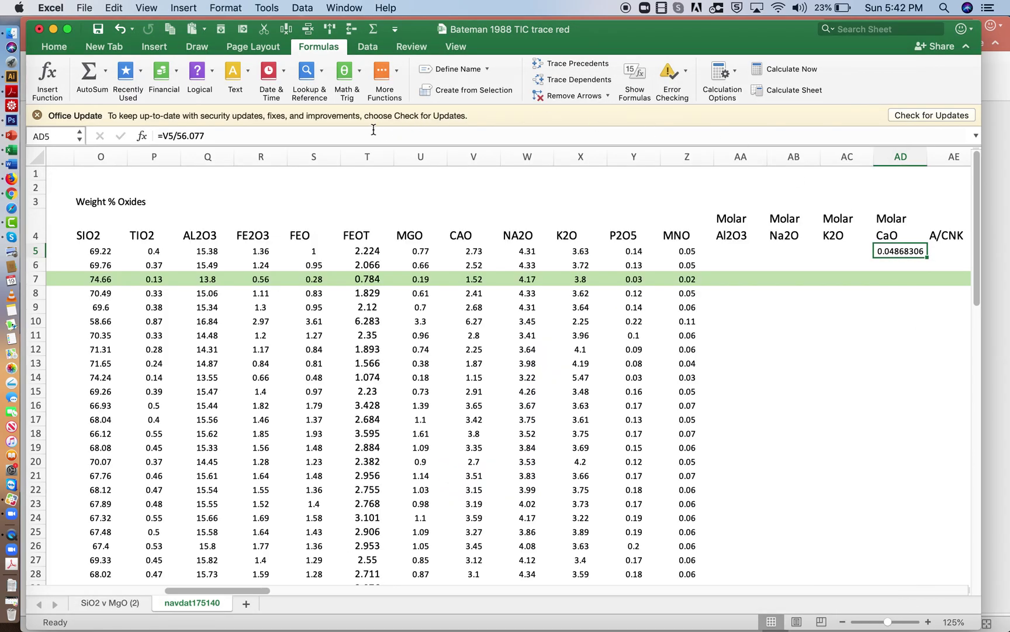
click(286, 134)
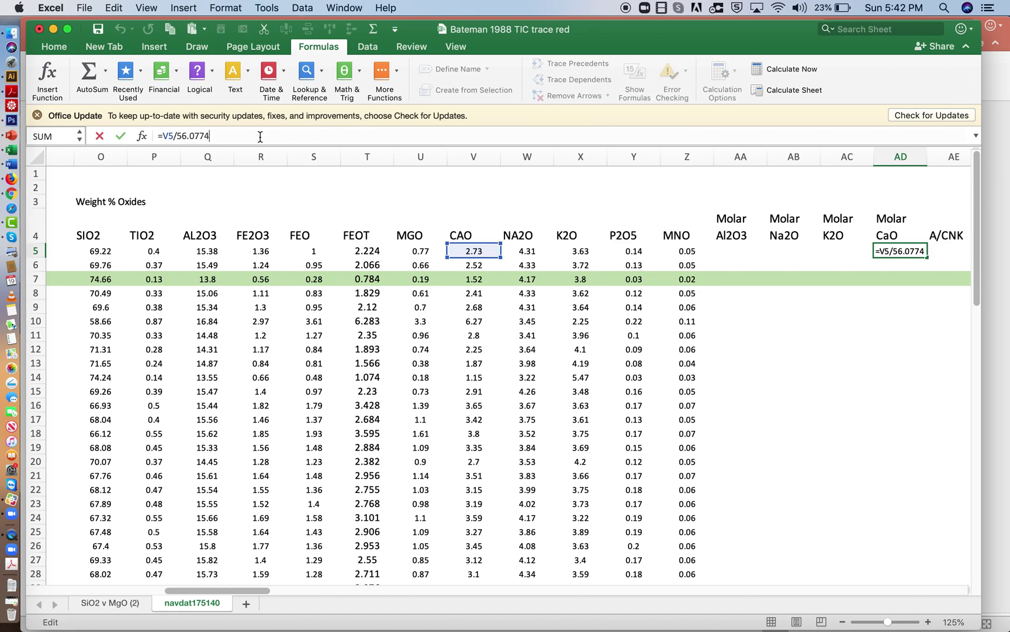
key(Return)
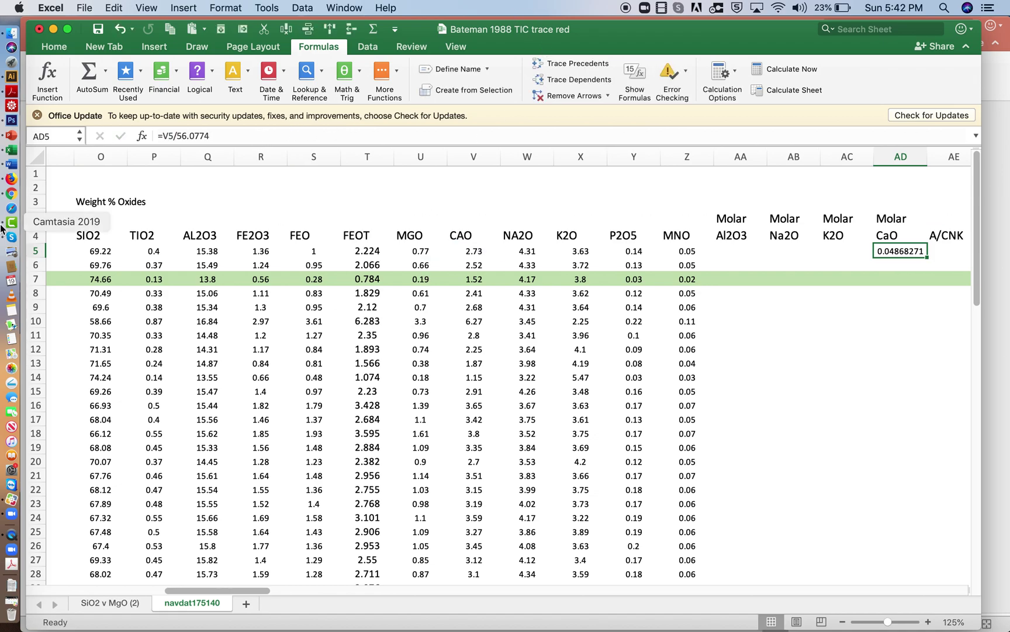
- Search Google for the molecular weight of Al2O3, which gives 101.96 g/mol
click(12, 179)
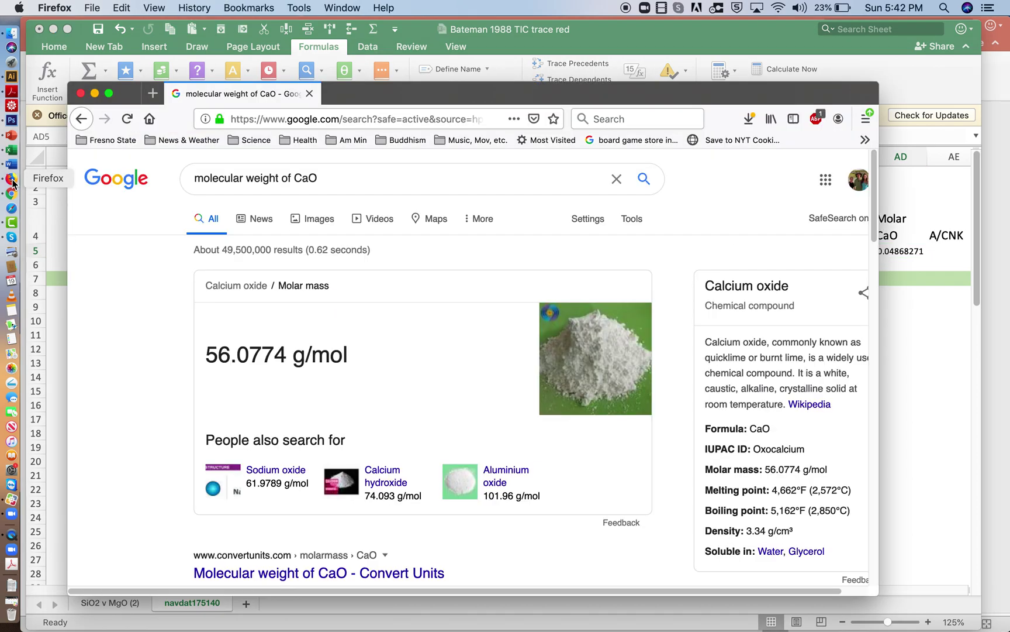
click(298, 183)
key(BackSpace)
key(BackSpace)
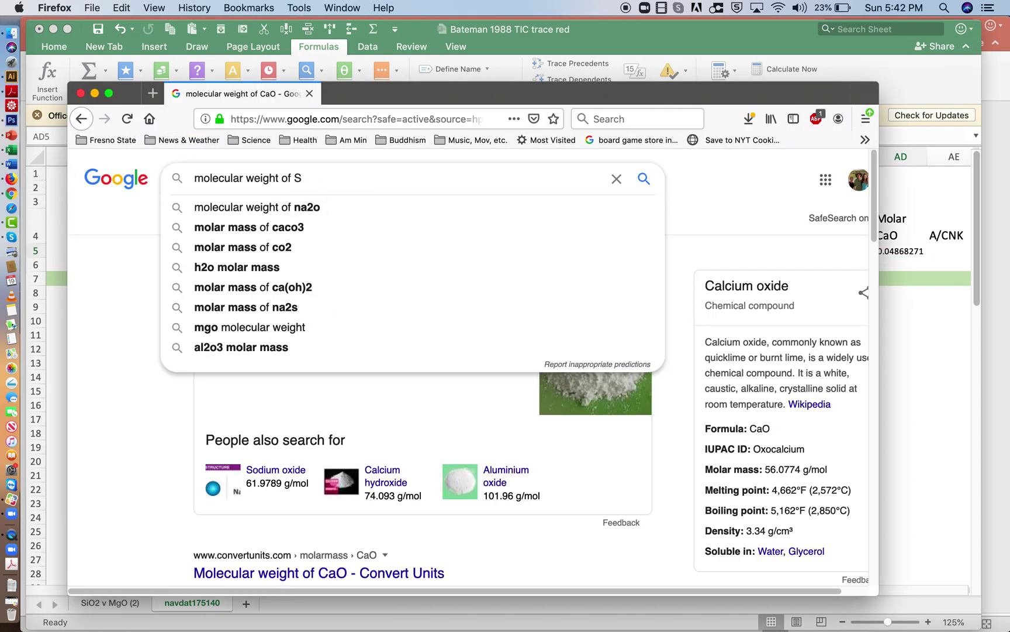
key(BackSpace)
text(Al2O3)
key(Return)
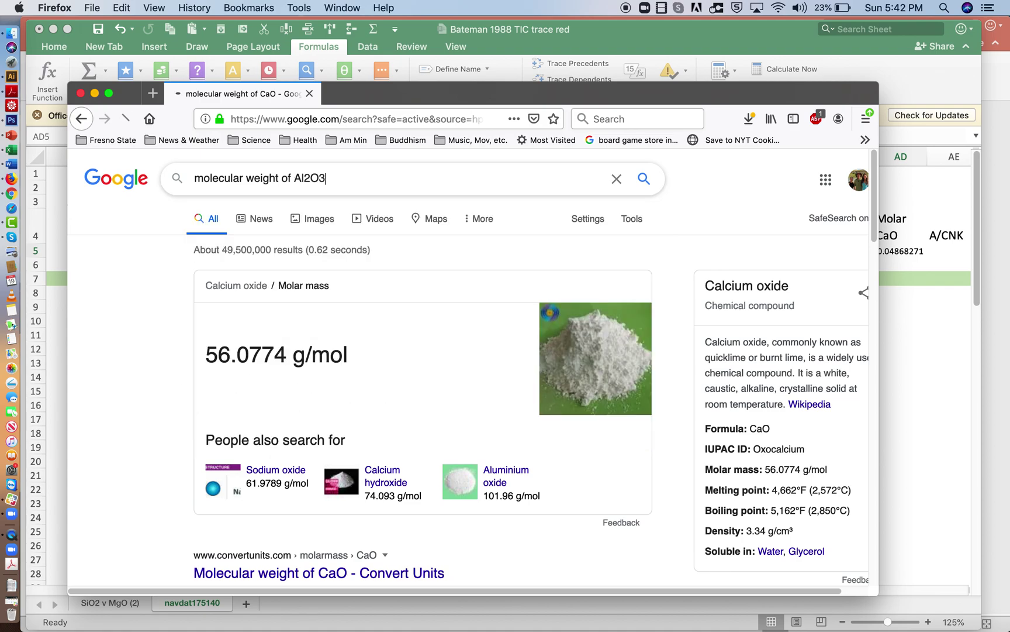
- Enter =Q5/101.96 in AA5 for the first Molar Al2O3 value
click(930, 376)
click(731, 250)
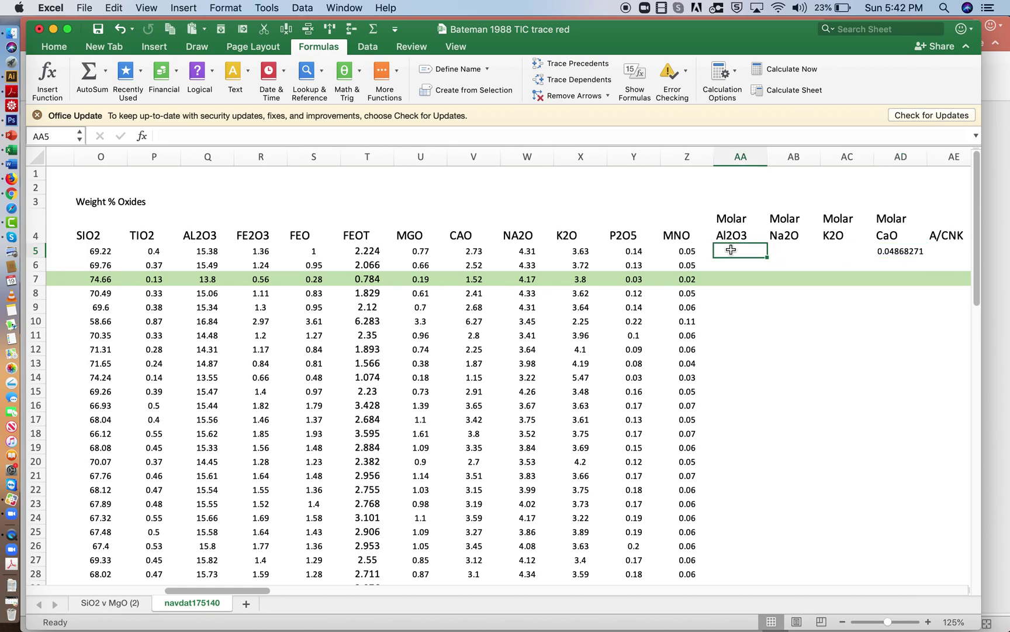
text(=)
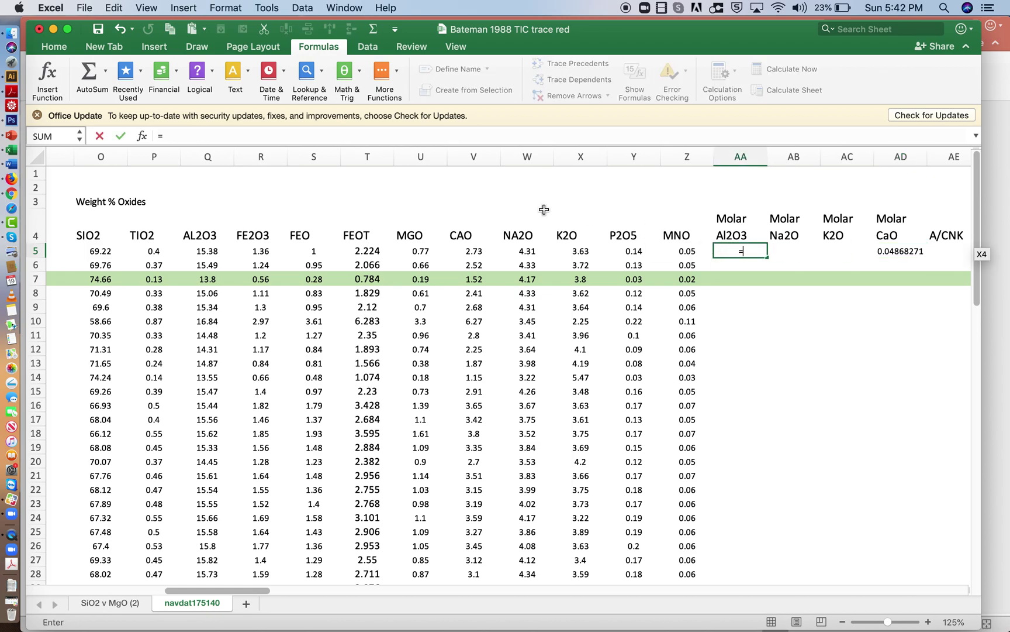
click(201, 252)
text(/10)
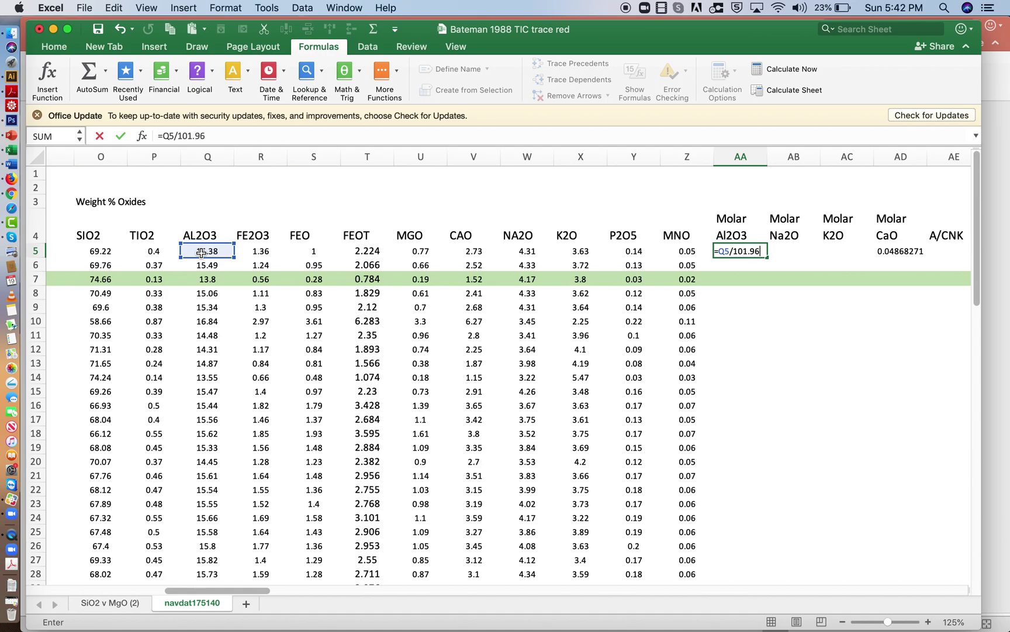
text(1.96)
key(Return)
key(Right)
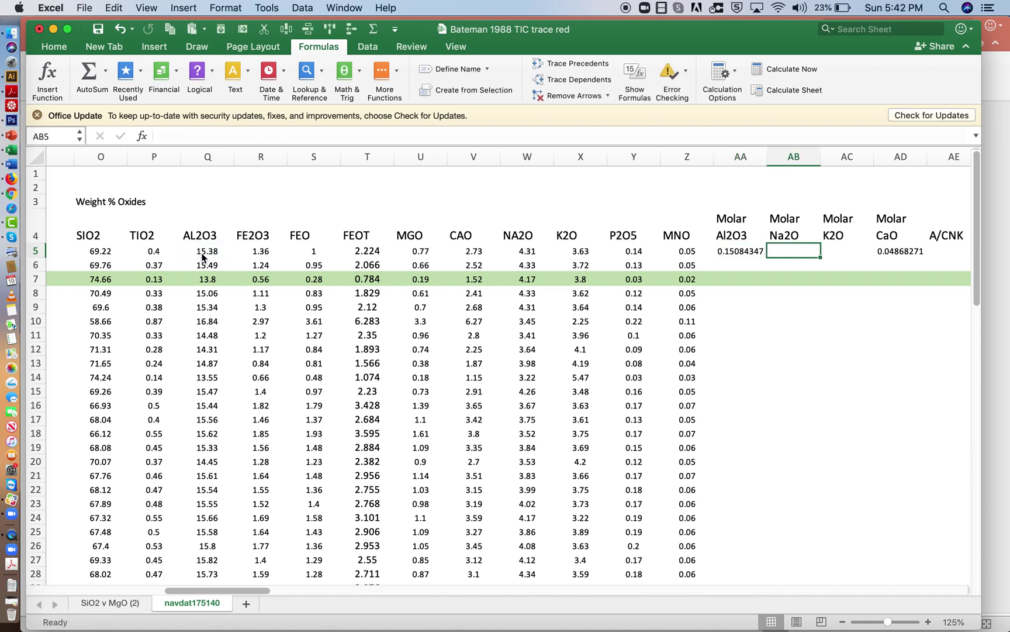
click(13, 179)
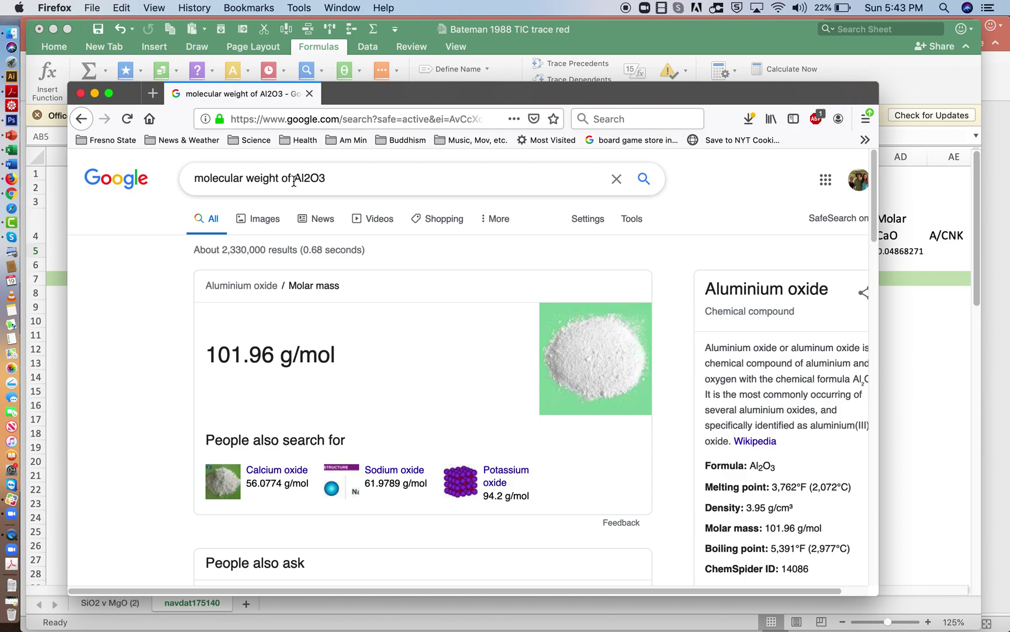
- Search Google for the molecular weight of K2O
drag(294, 182, 351, 181)
text(K2O)
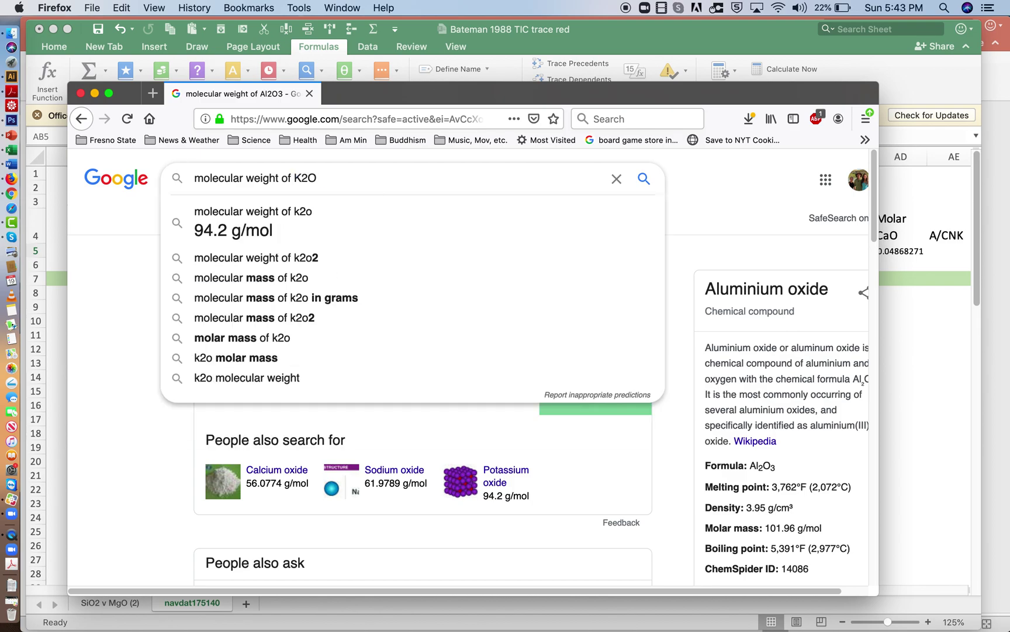
key(Return)
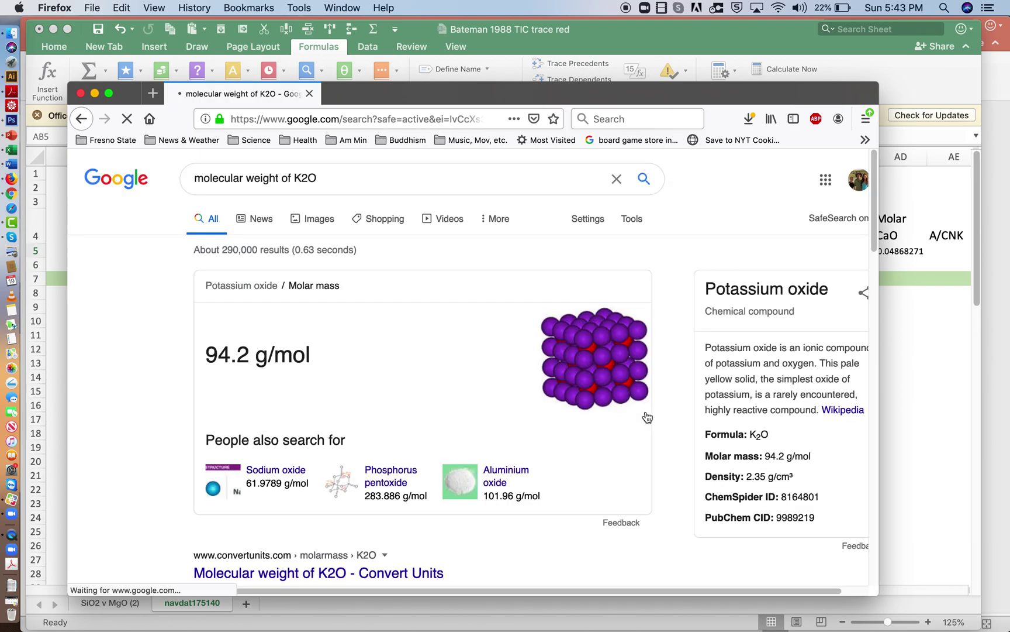
- Enter =X5/94.2 in AC5 for the first Molar K2O value (0.03853503)
click(925, 420)
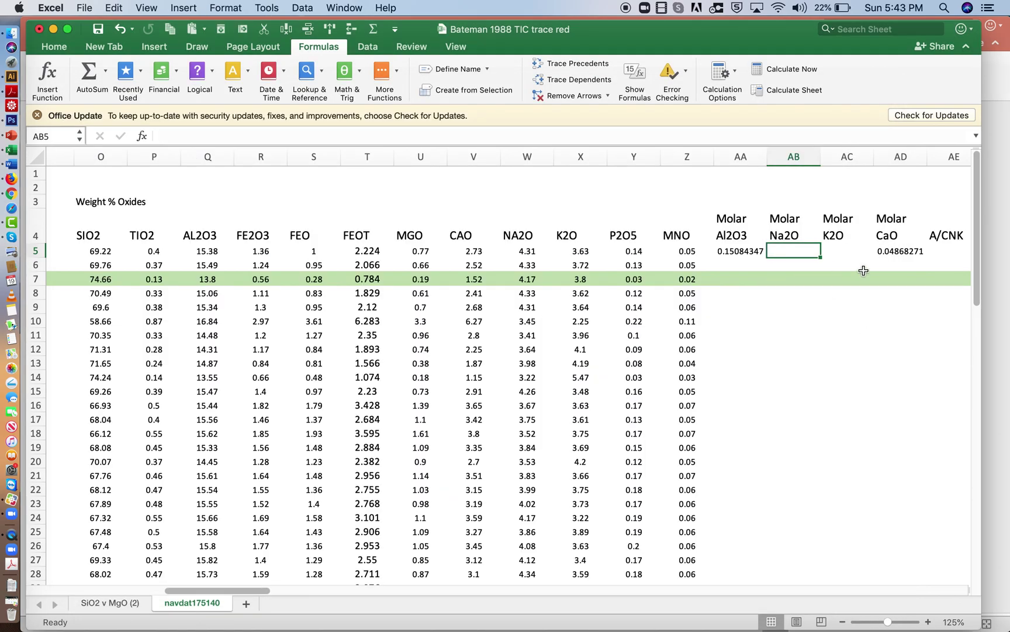
key(Tab)
text(=)
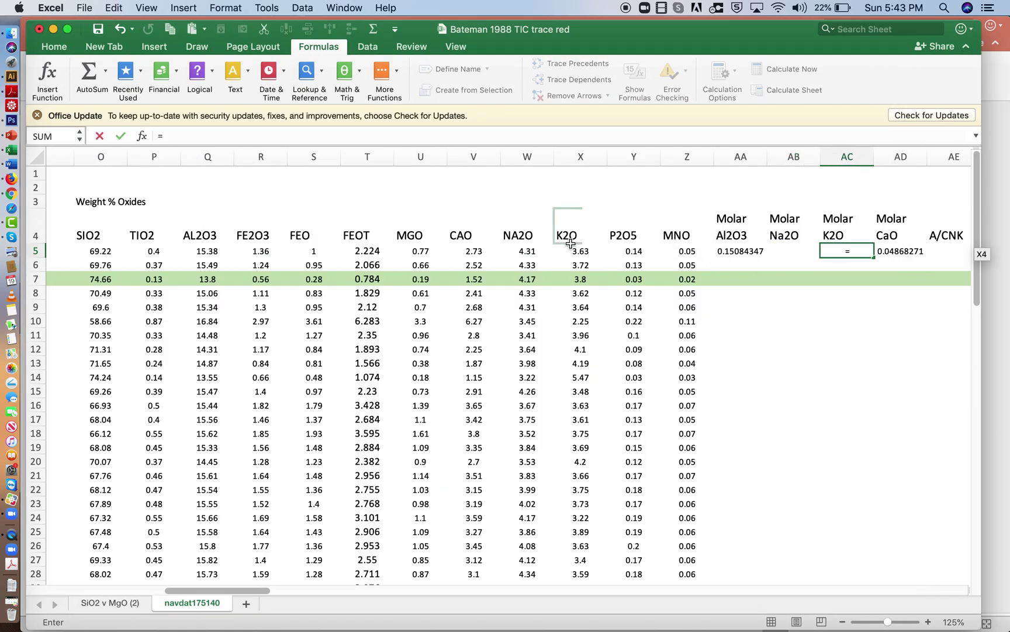
click(575, 251)
text(/94.2)
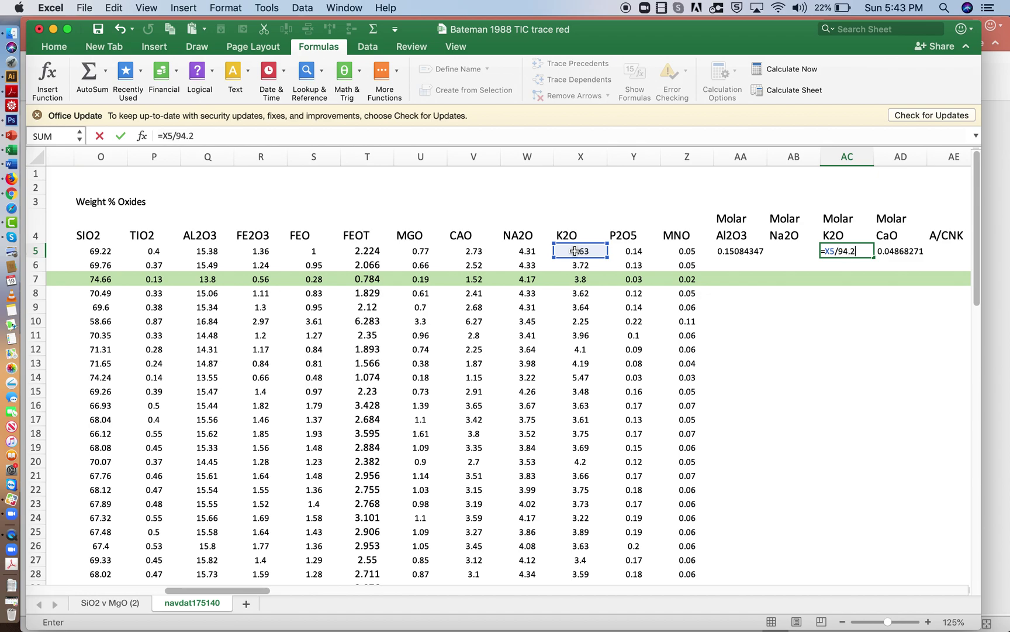
key(Return)
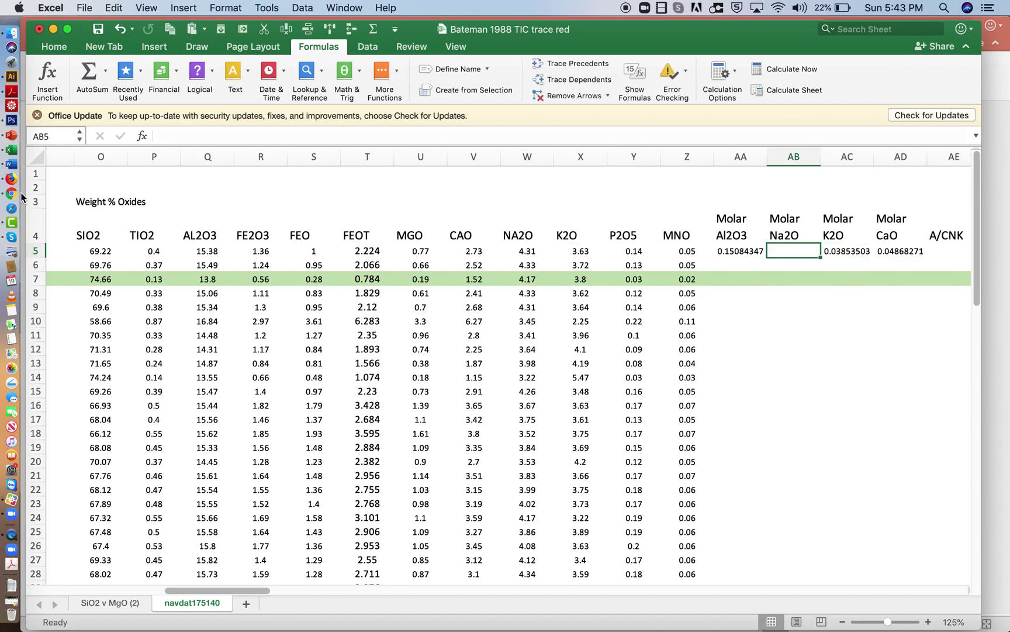
- Search Google for the molecular weight of Na2O
click(11, 178)
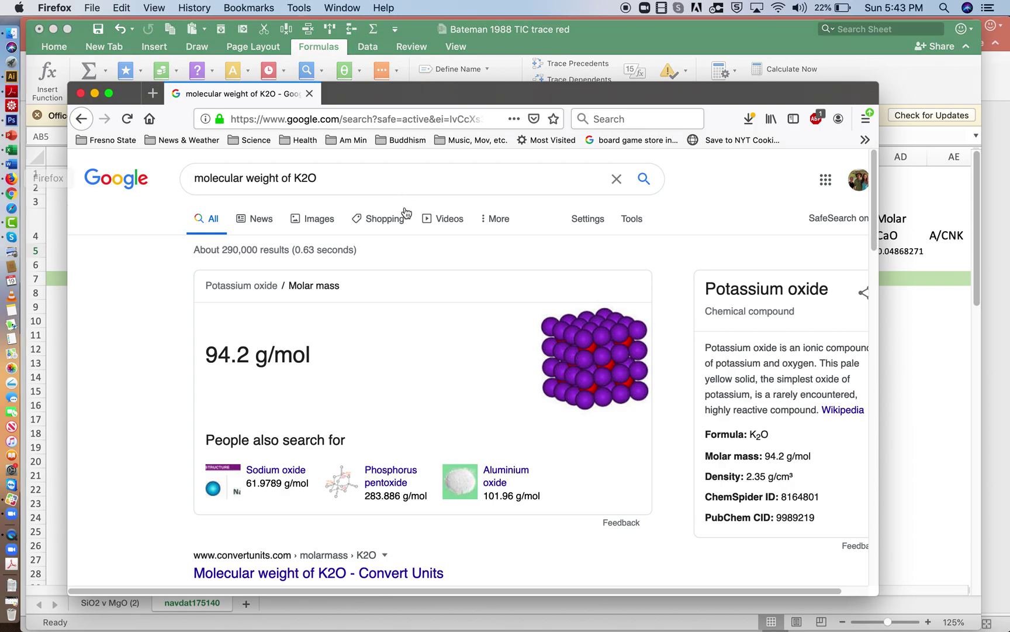
double_click(292, 185)
text(Na)
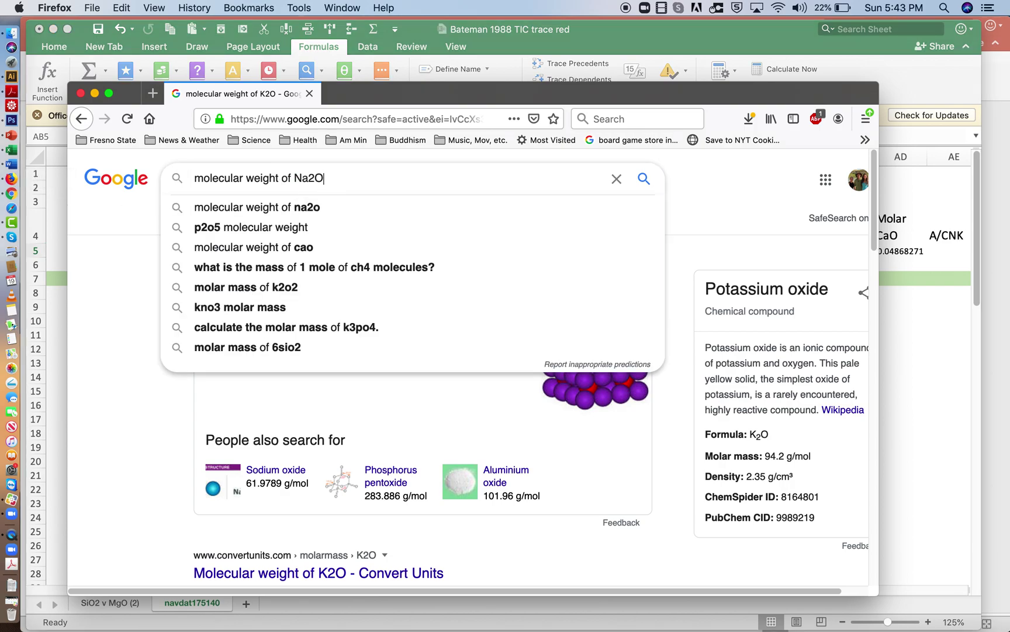
key(Return)
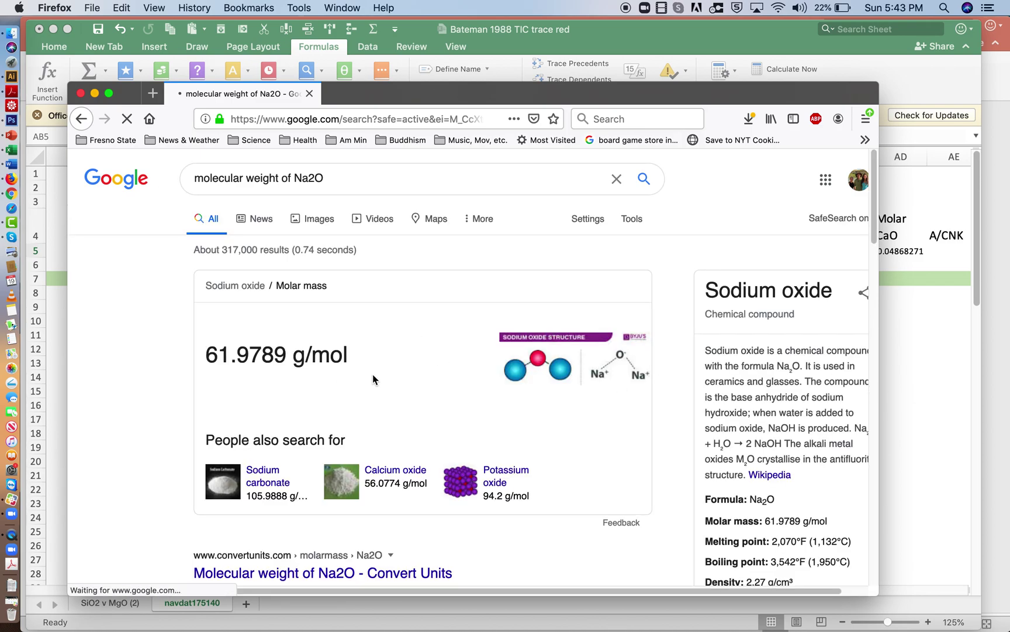
- Enter =W5/61.98 in AB5 for the first Molar Na2O value
click(907, 377)
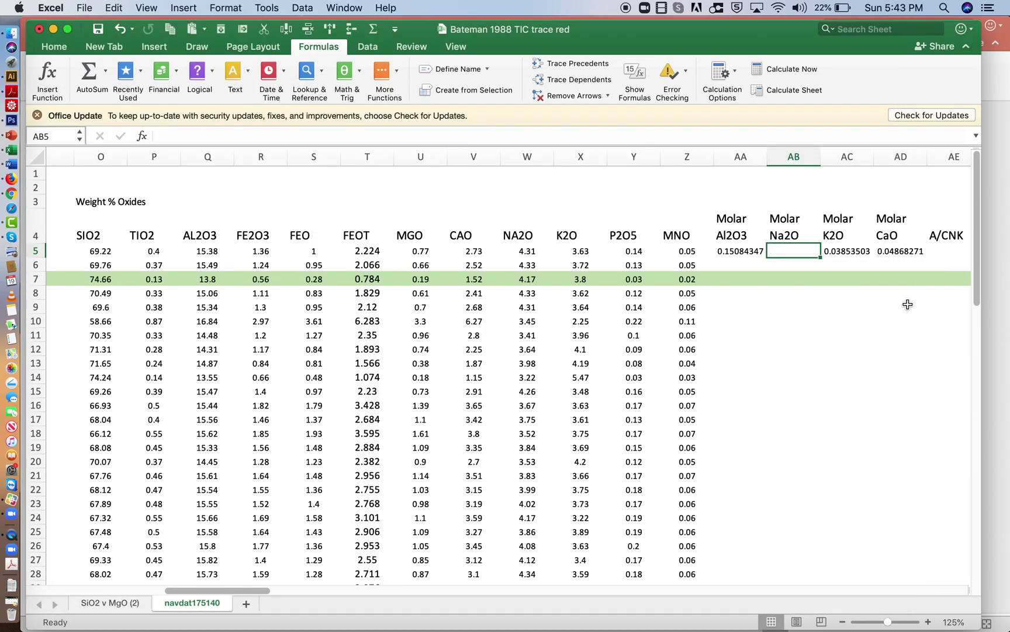
text(=)
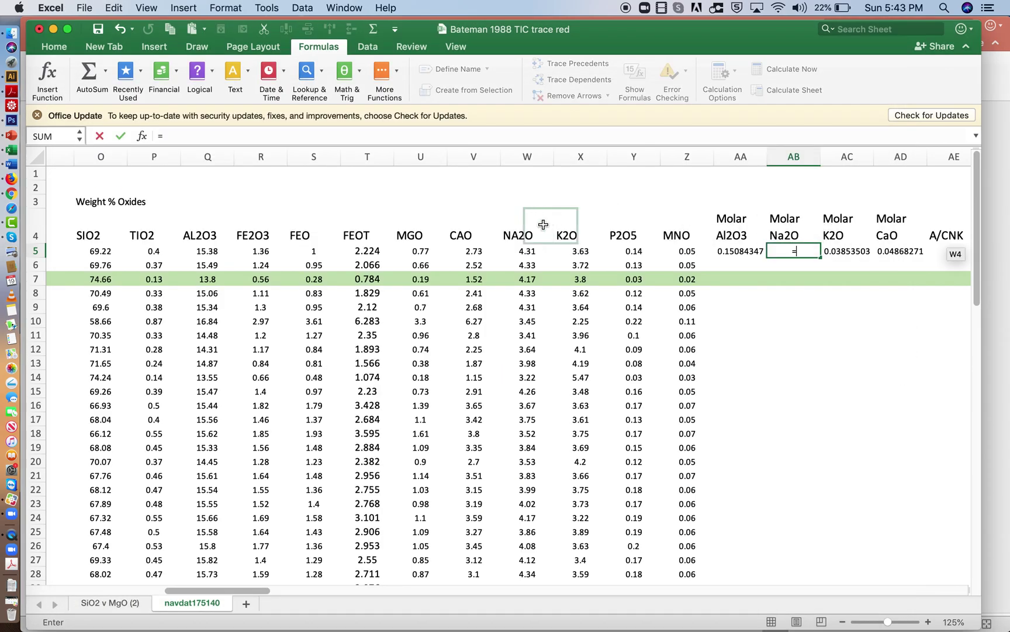
click(520, 251)
text(/)
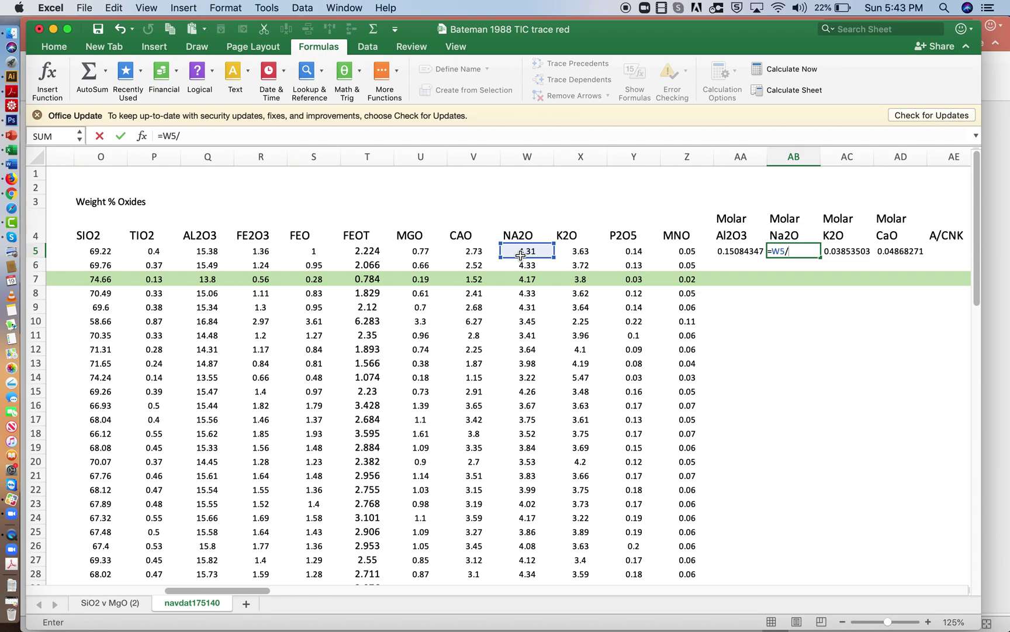
text(61.98)
key(Return)
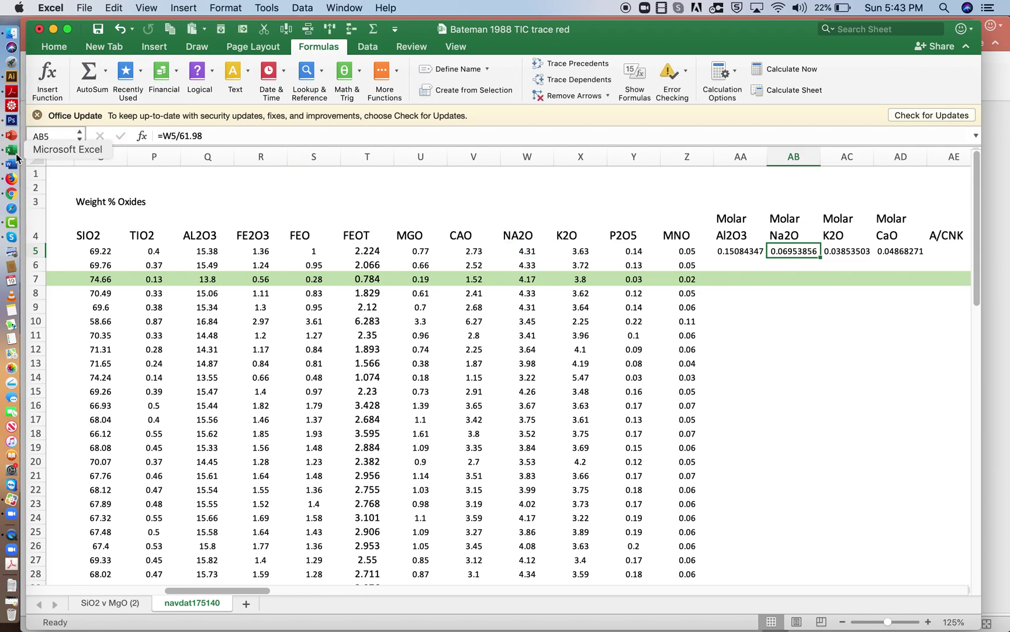
- Refine the AB5 divisor to 61.9789 after rechecking the Na2O molar mass
click(12, 179)
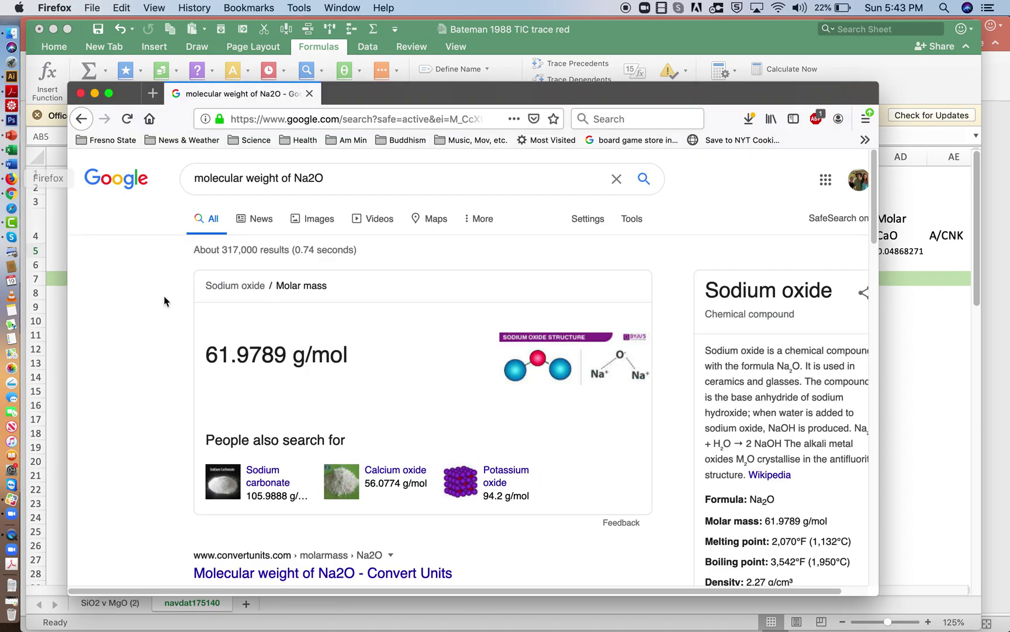
click(934, 385)
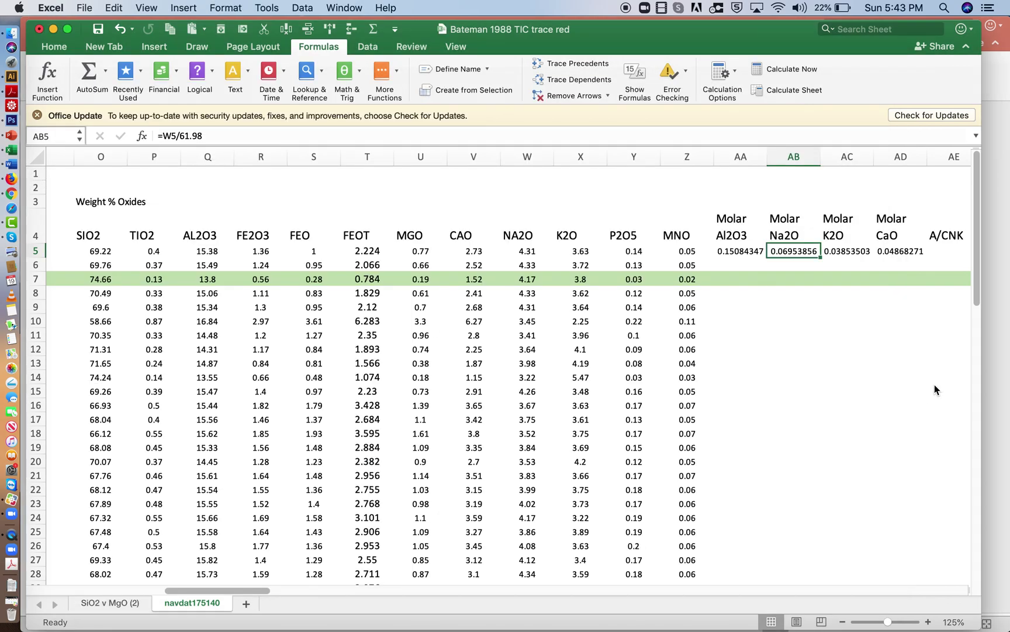
click(197, 140)
key(BackSpace)
text(7)
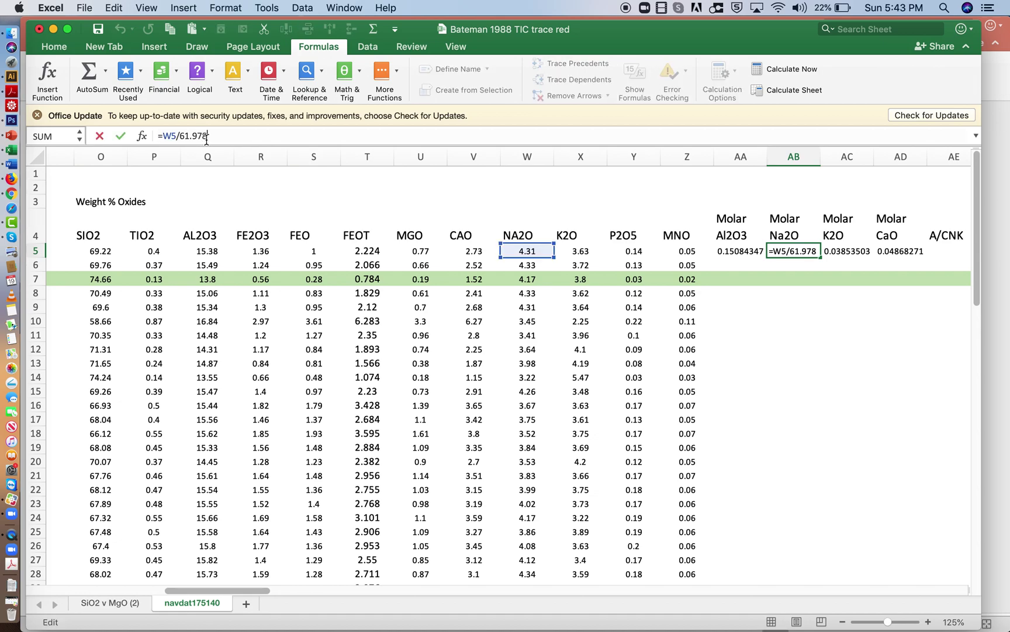
text(9)
click(120, 135)
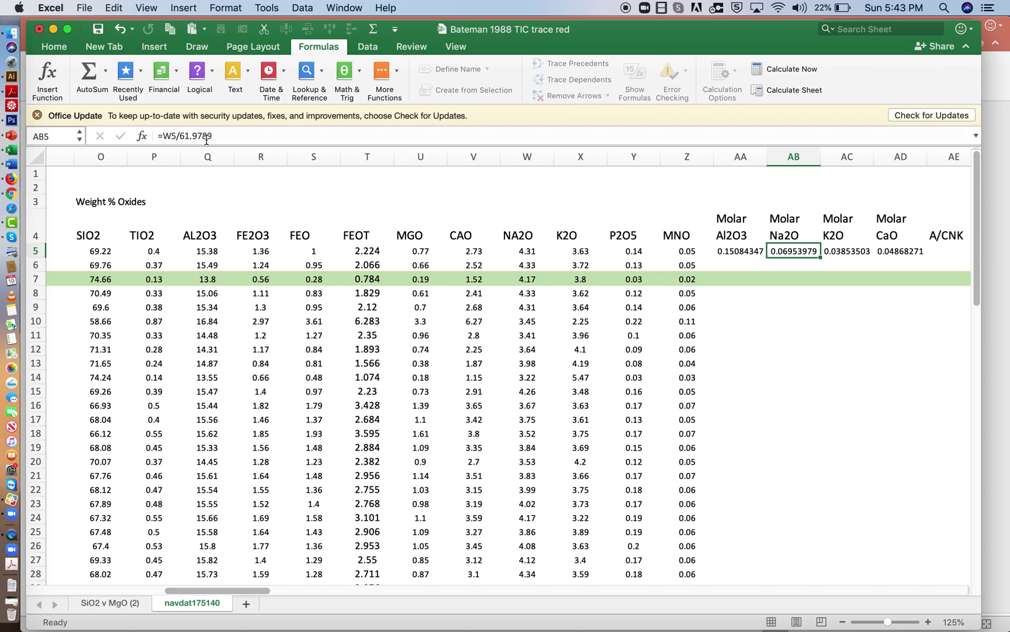
click(929, 252)
- Select AA5:AD60 and use Edit > Fill > Down to copy the molar formulas through row 60
key(shift+Left)
key(shift+Left)
key(shift+Left)
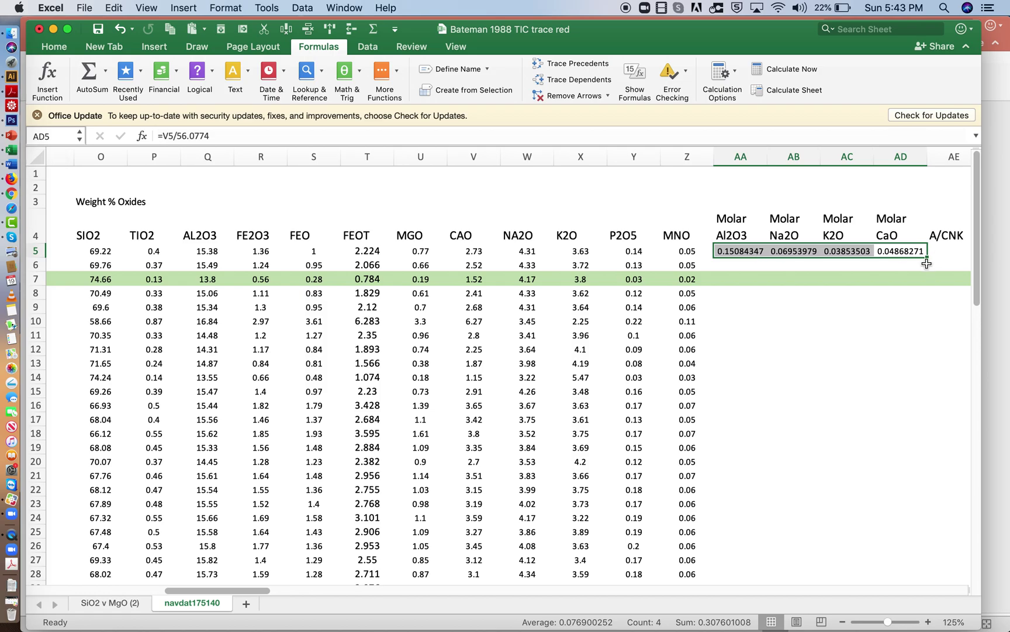
scroll(873, 420, down, 15)
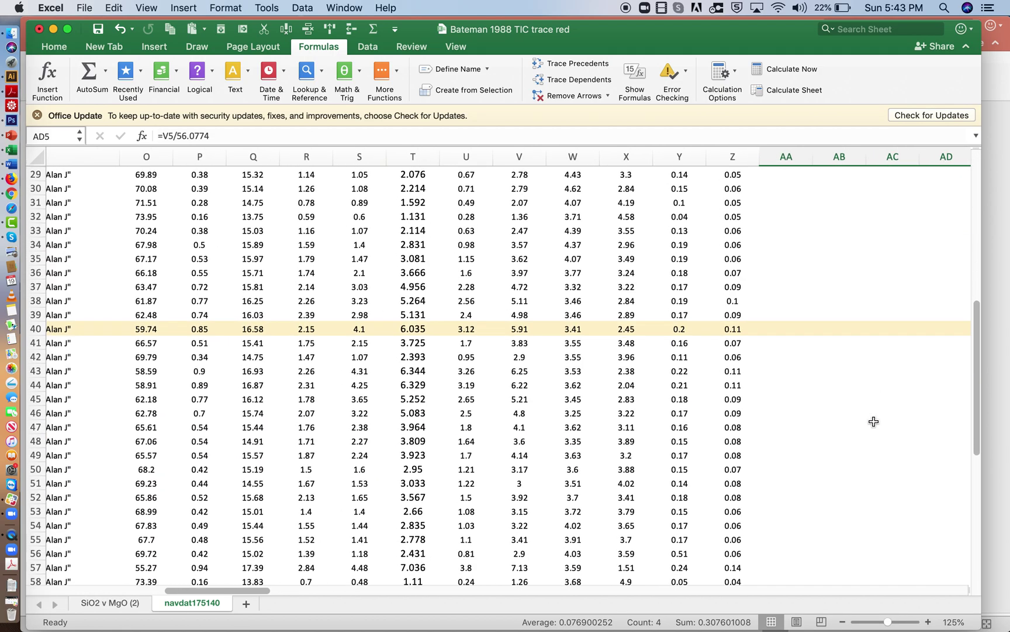
scroll(873, 421, up, 1)
shift+click(803, 386)
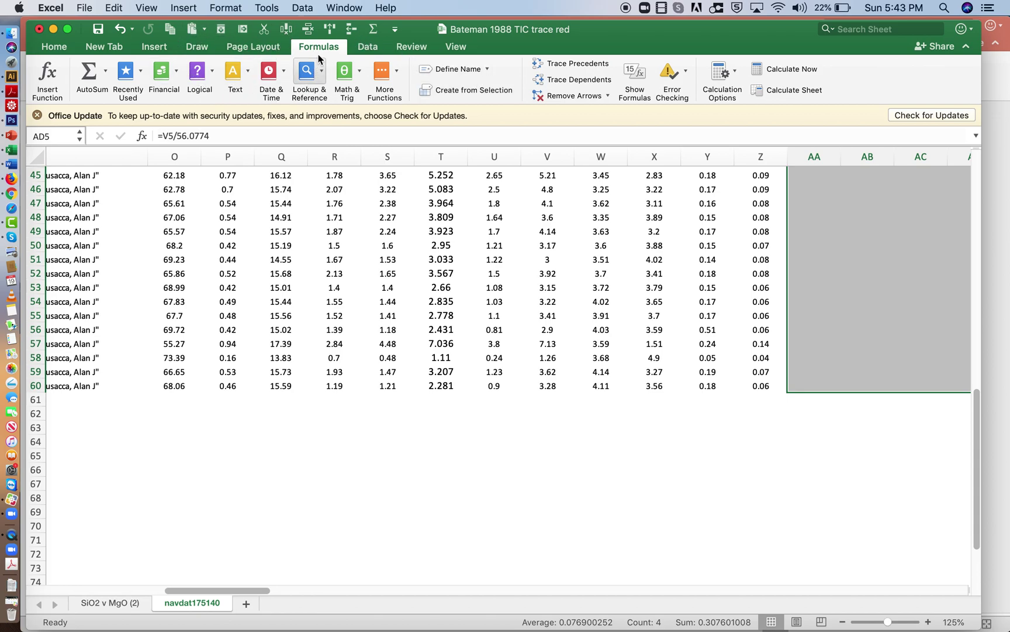
click(115, 7)
mouse_move(135, 134)
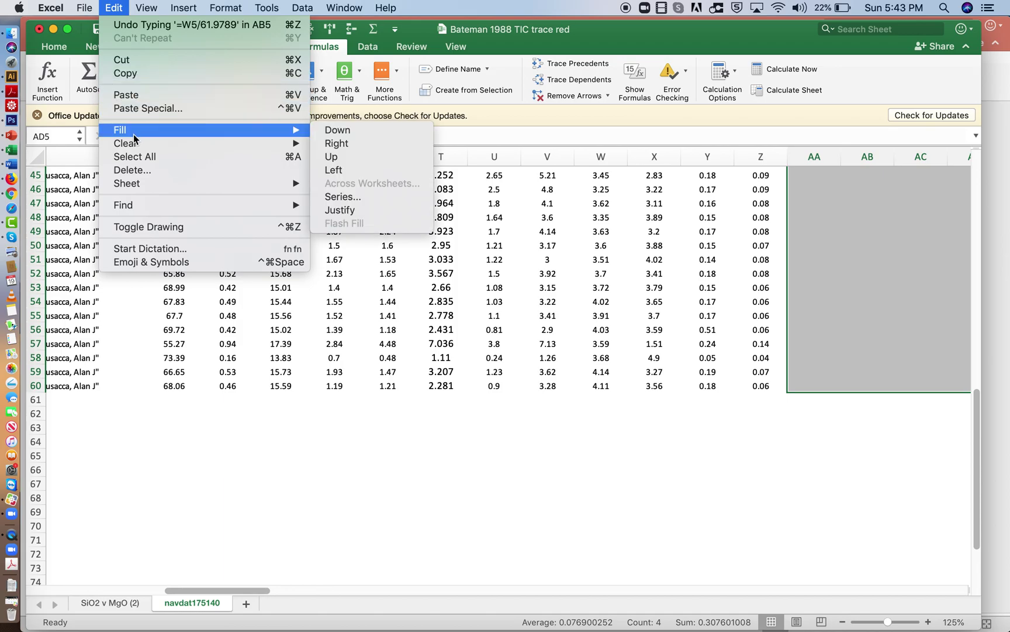
click(340, 131)
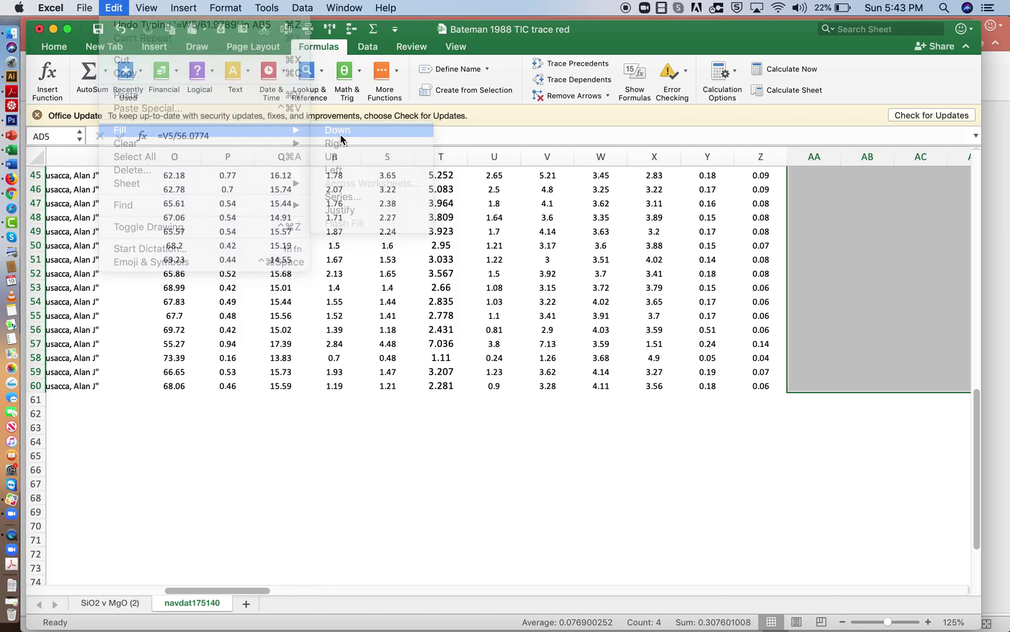
click(33, 383)
scroll(314, 285, up, 15)
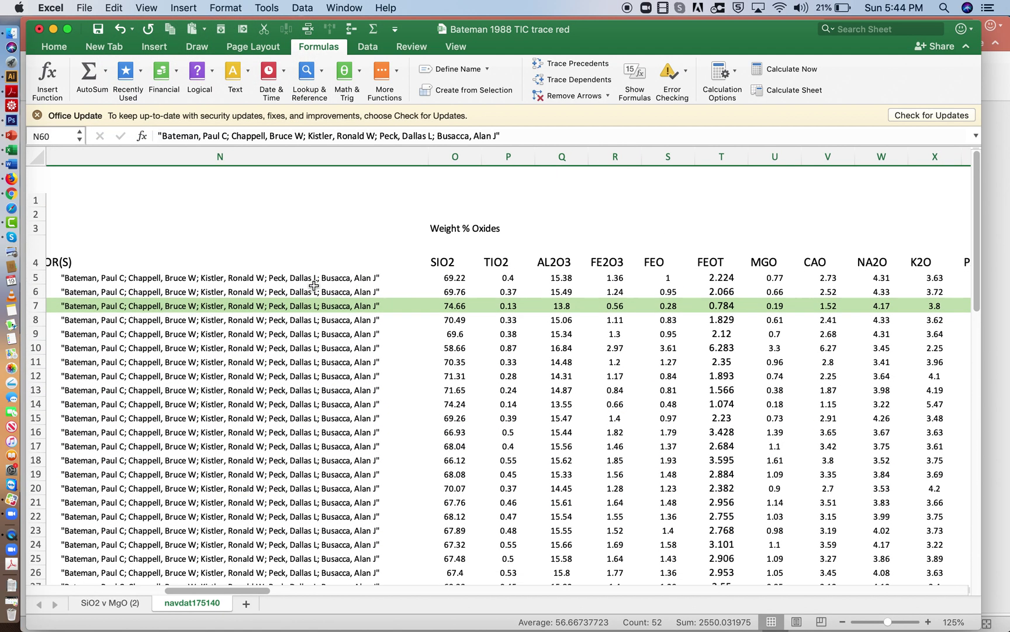
scroll(314, 284, right, 10)
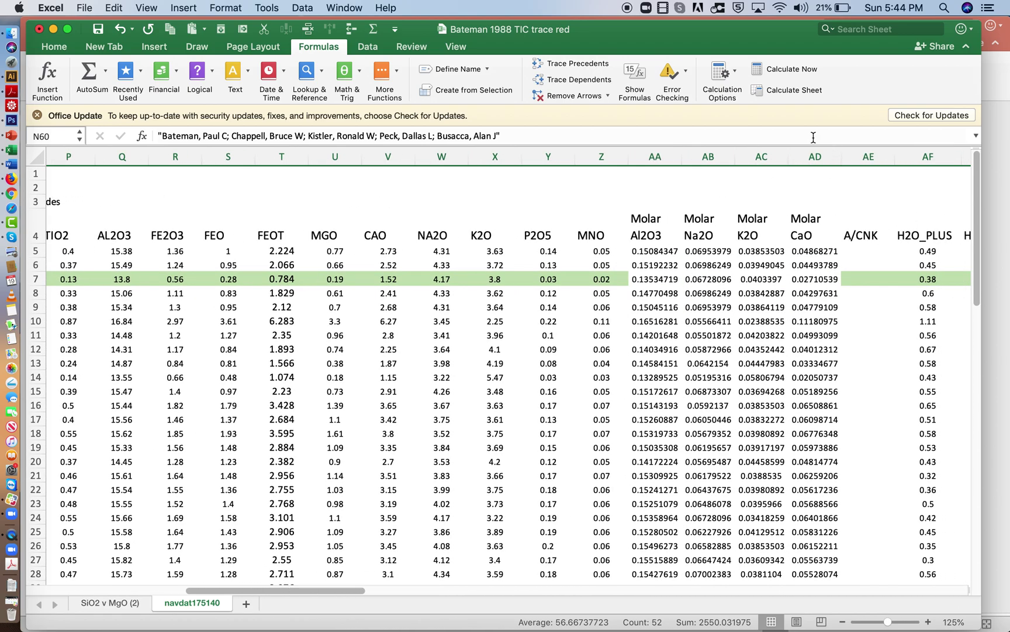
- Enter =AA5/(AD5+AC5+AB5) in AE5, giving an A/CNK ratio of 0.96227249
click(869, 249)
text(=)
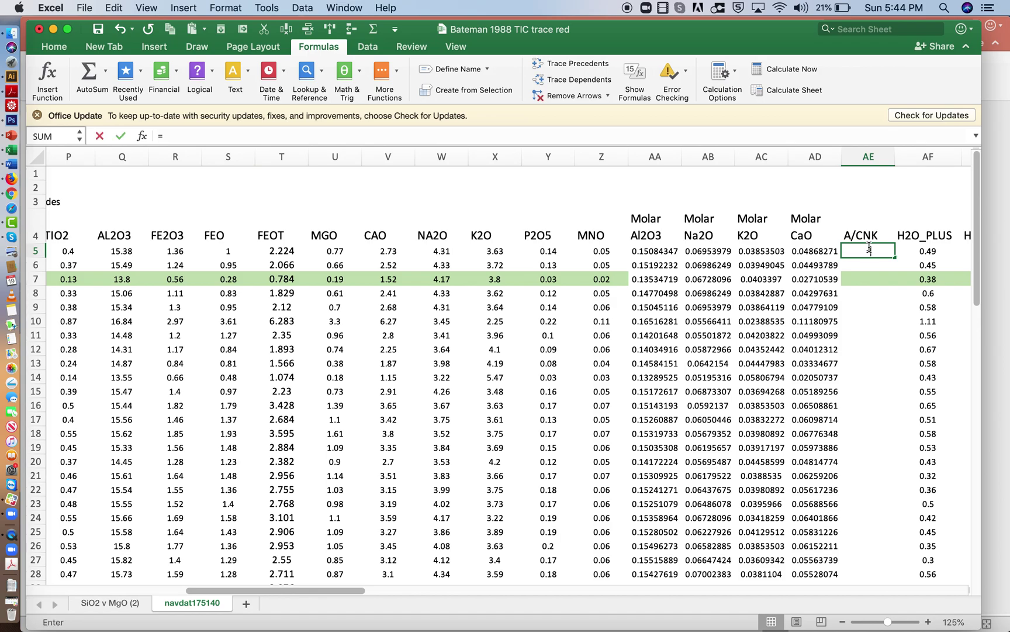
click(760, 245)
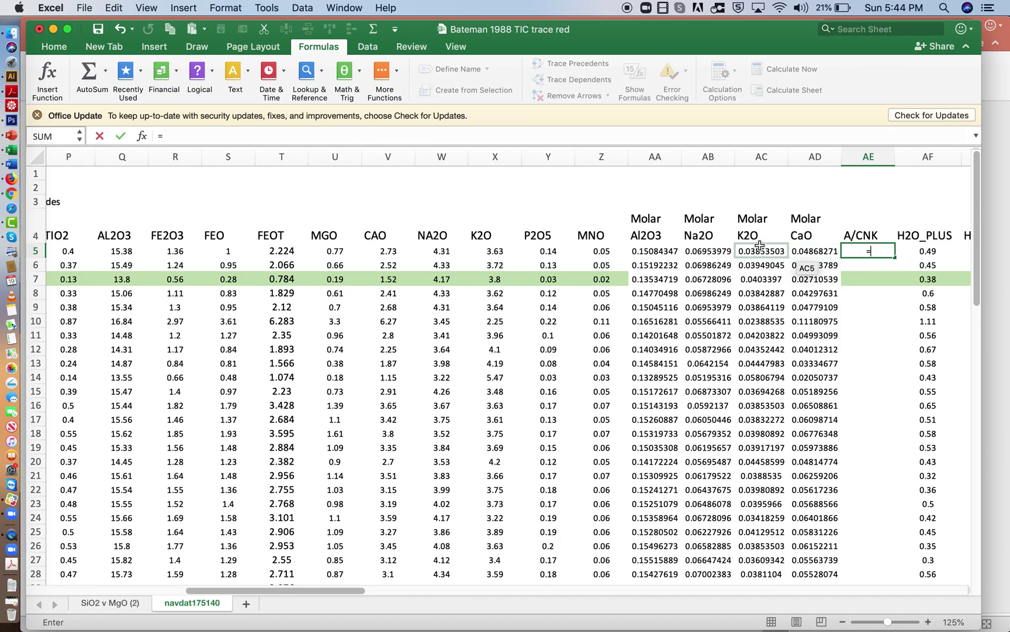
click(656, 248)
text(/()
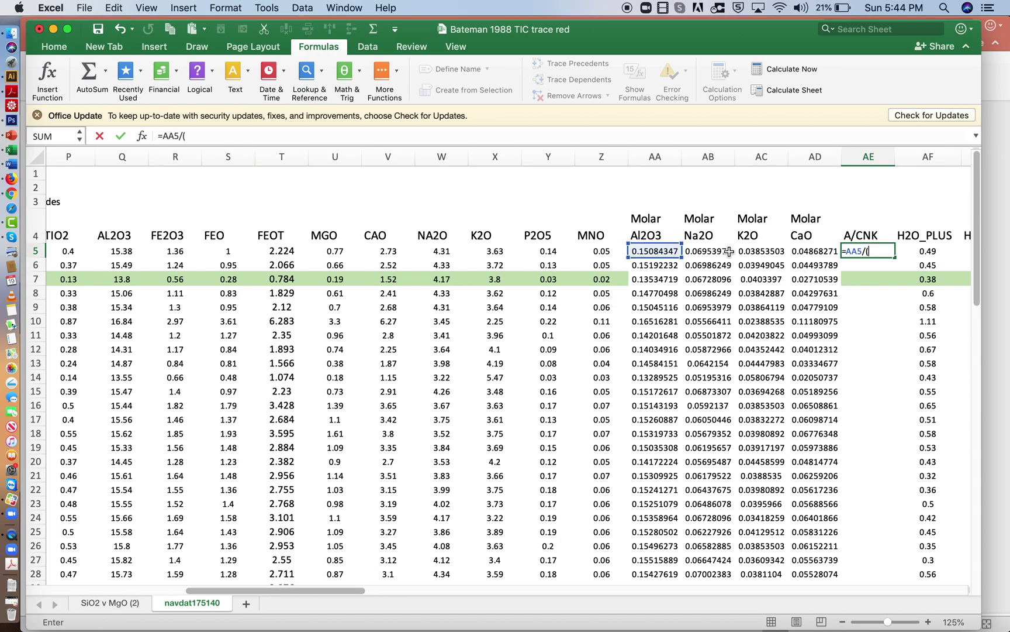
click(798, 252)
text(+)
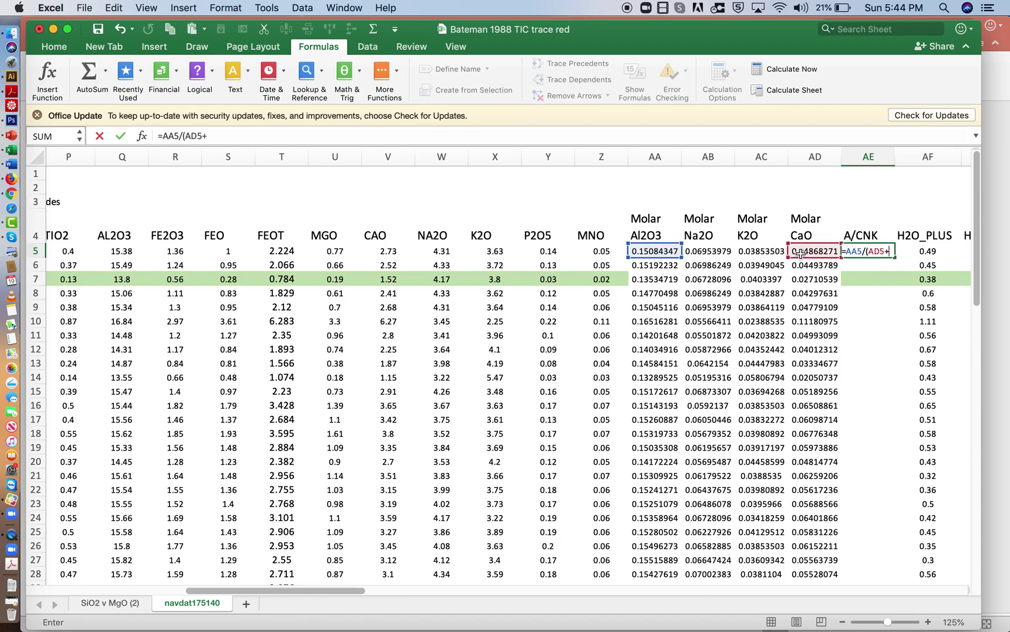
click(765, 250)
text(+)
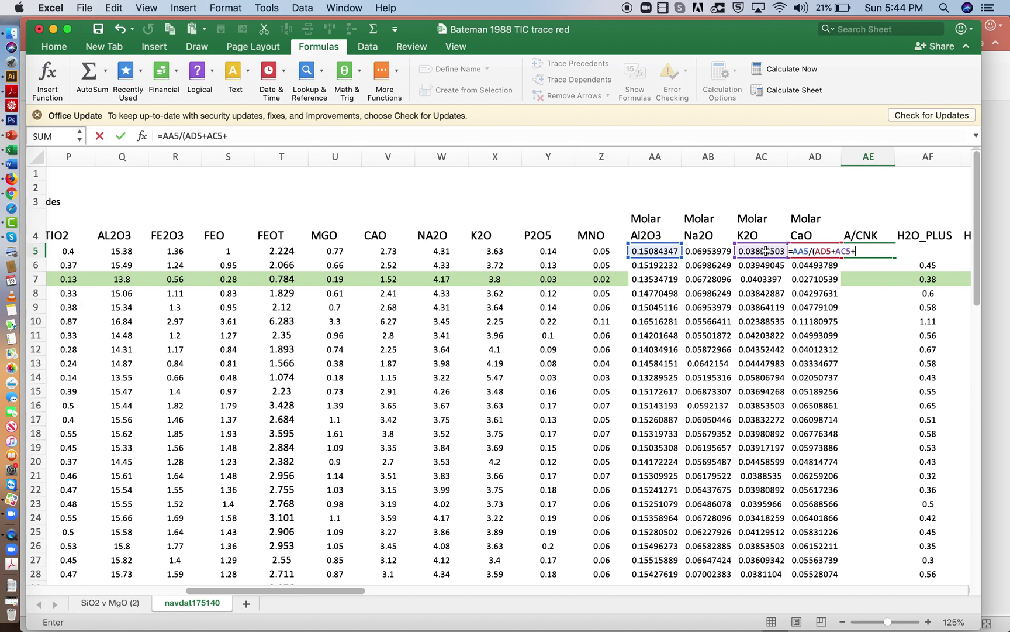
click(705, 252)
text())
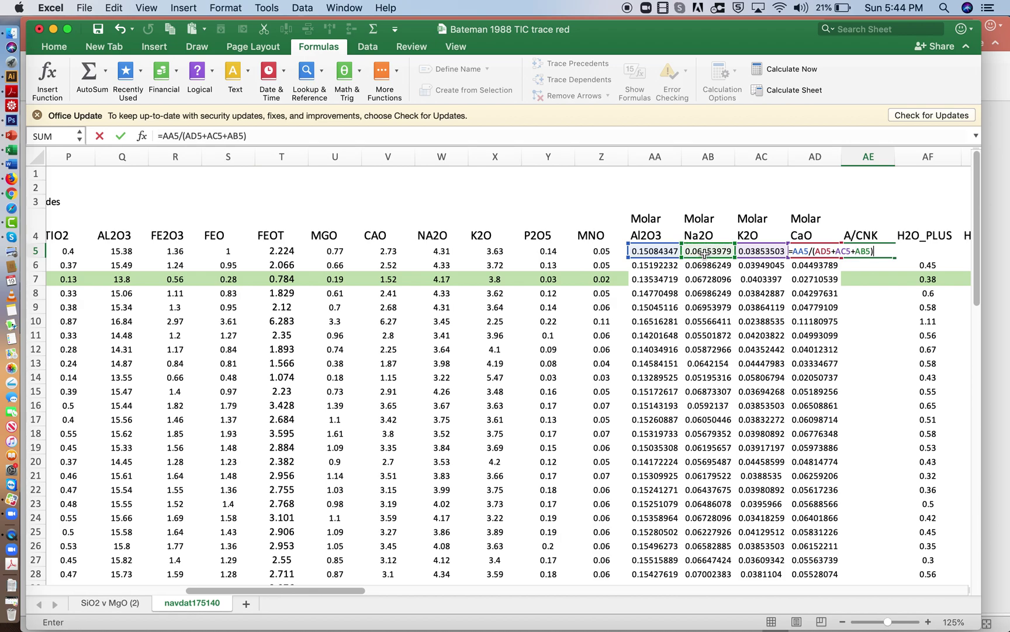
key(Return)
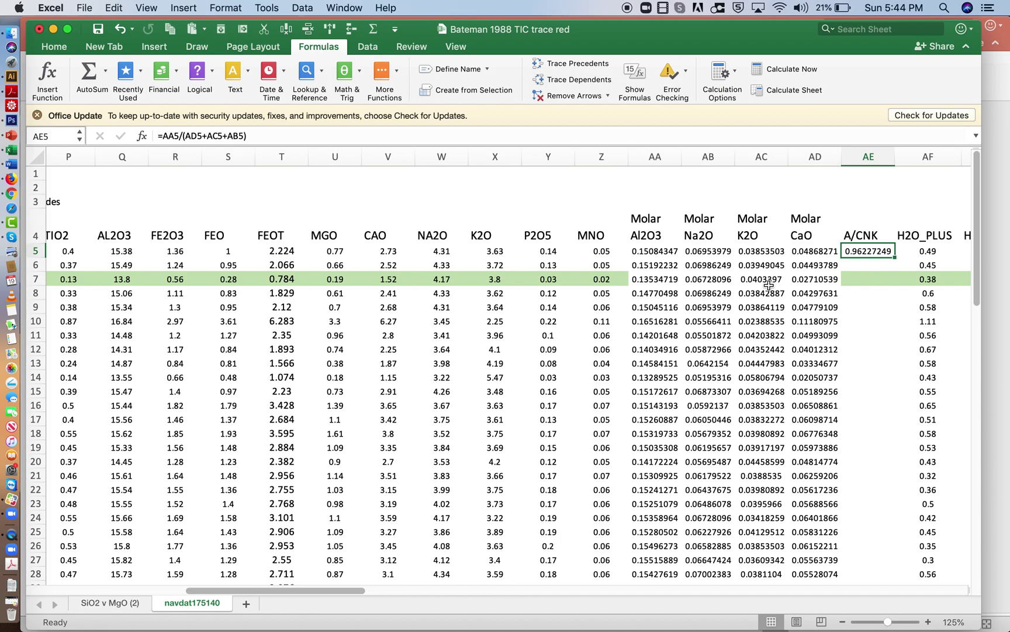
scroll(769, 285, right, 1)
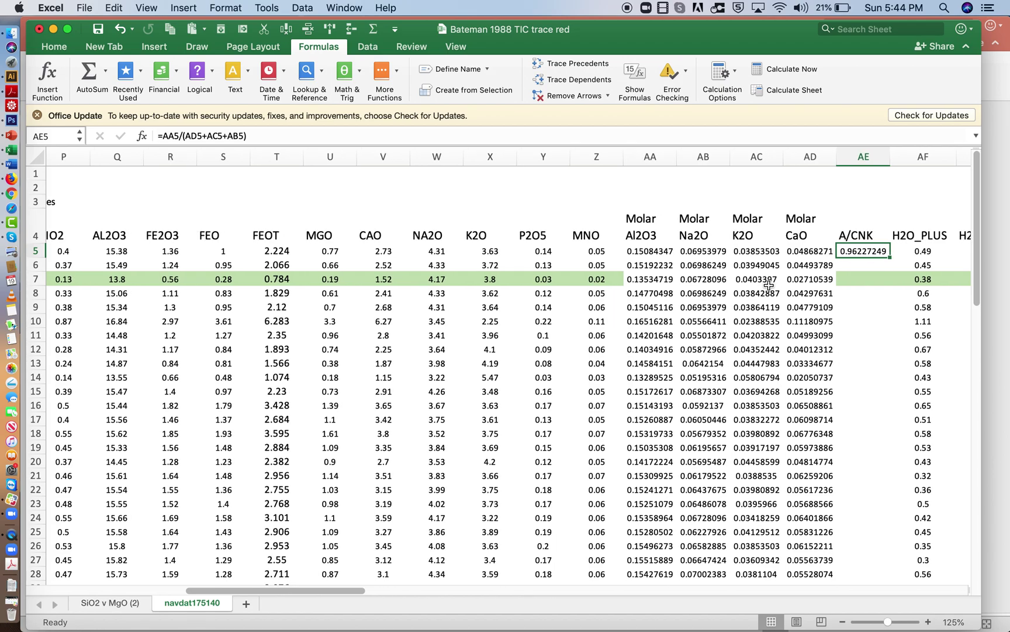
click(996, 94)
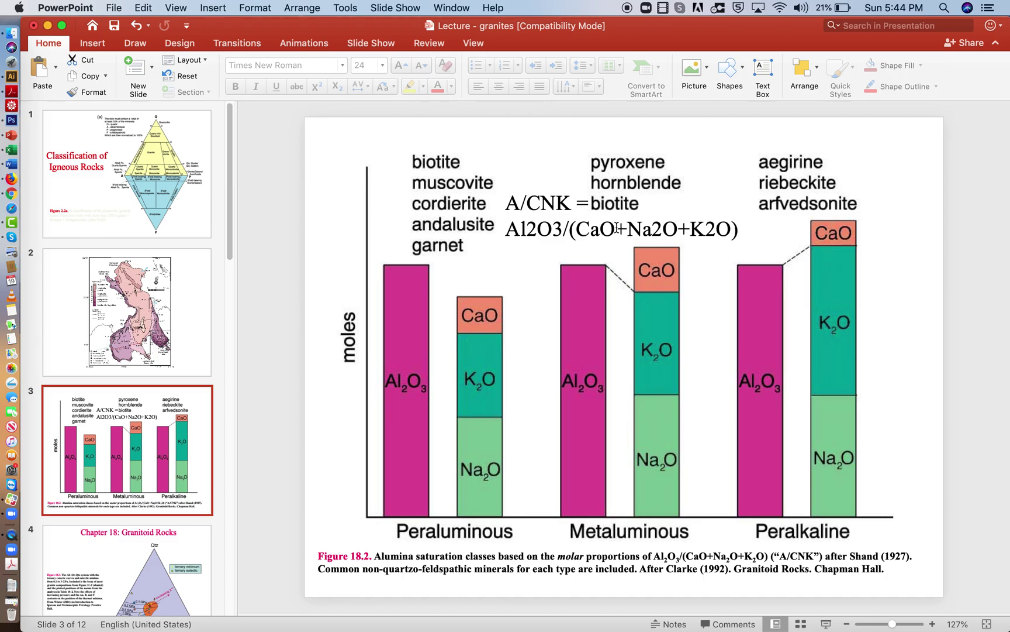
- Review the A/CNK = Al2O3/(CaO+Na2O+K2O) formula on slide 3, then return to the Excel workbook
drag(511, 229, 710, 230)
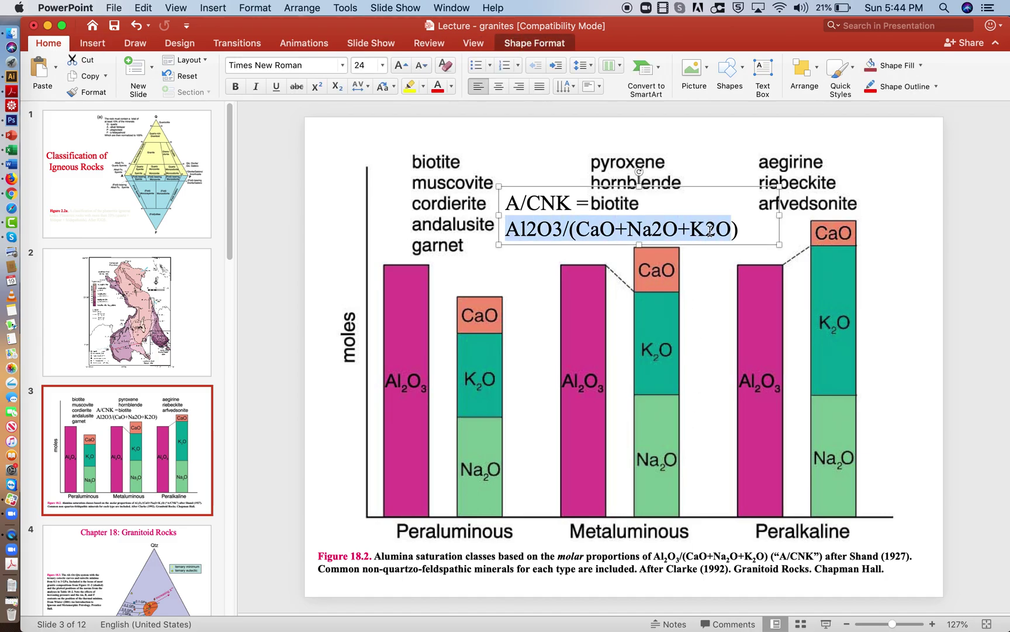
click(614, 344)
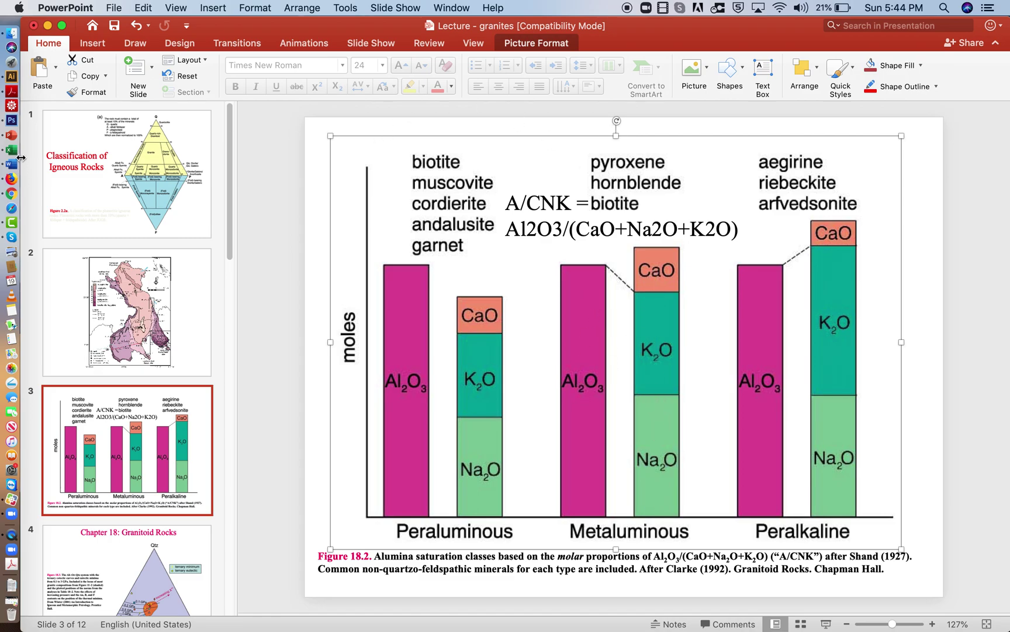
click(15, 153)
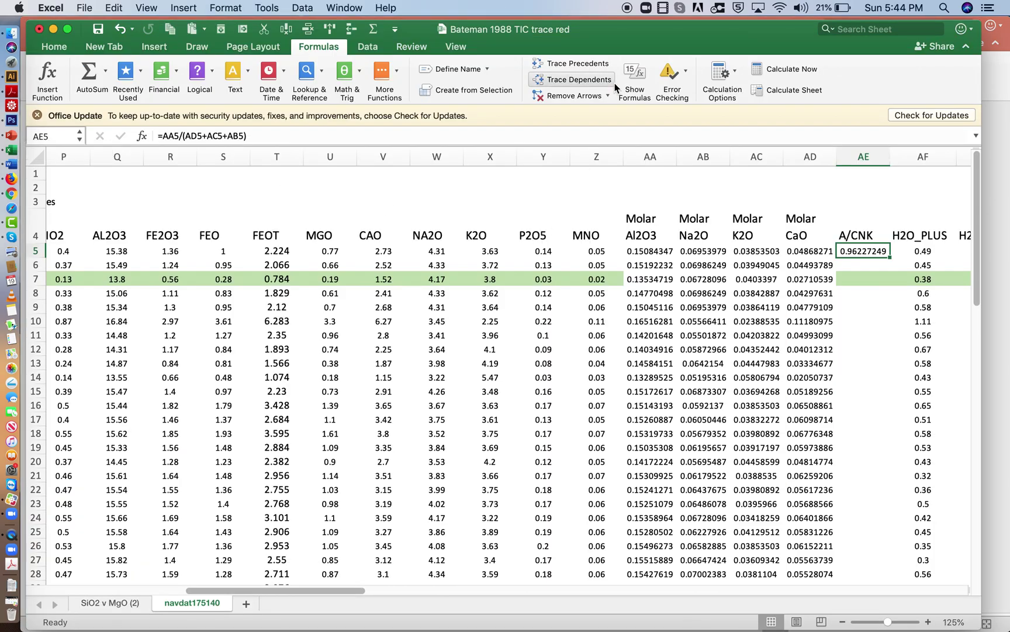
- Insert a new column AF before H2O_PLUS and head it 'I or S type?' in AF4
drag(643, 48, 680, 46)
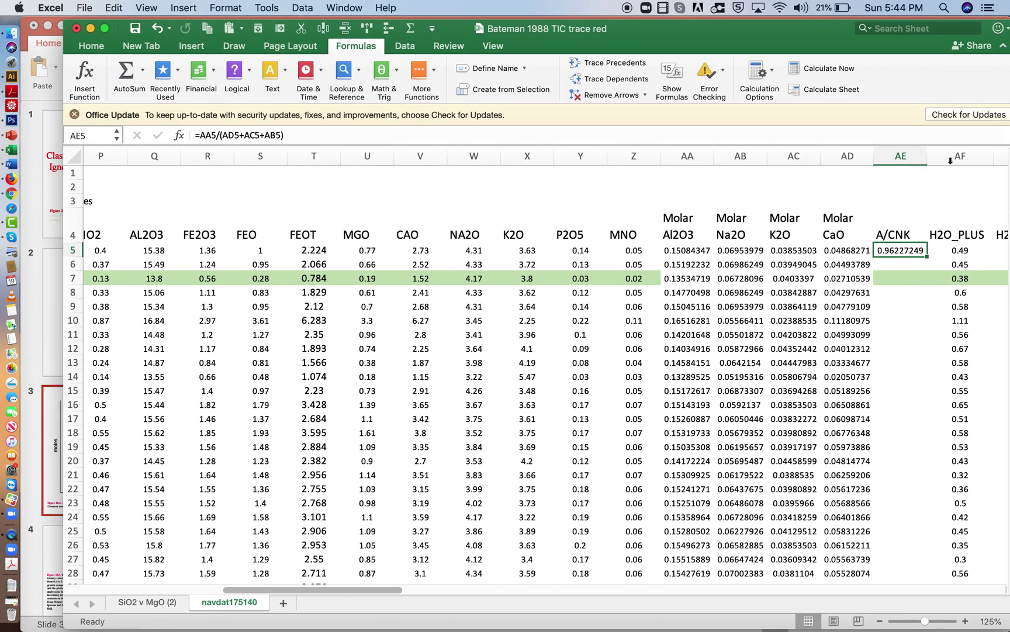
click(951, 159)
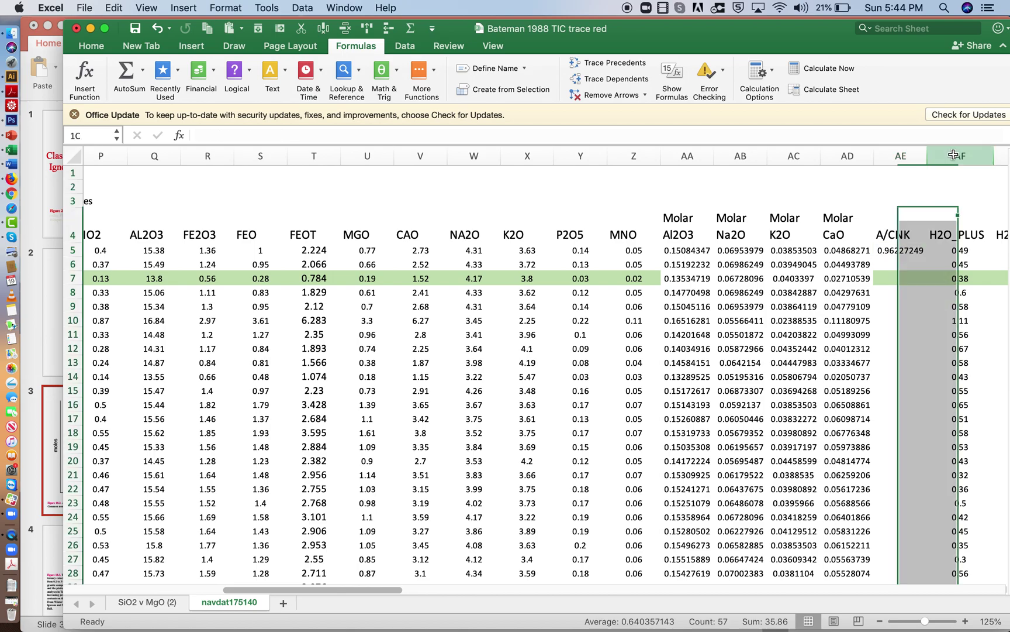
click(367, 29)
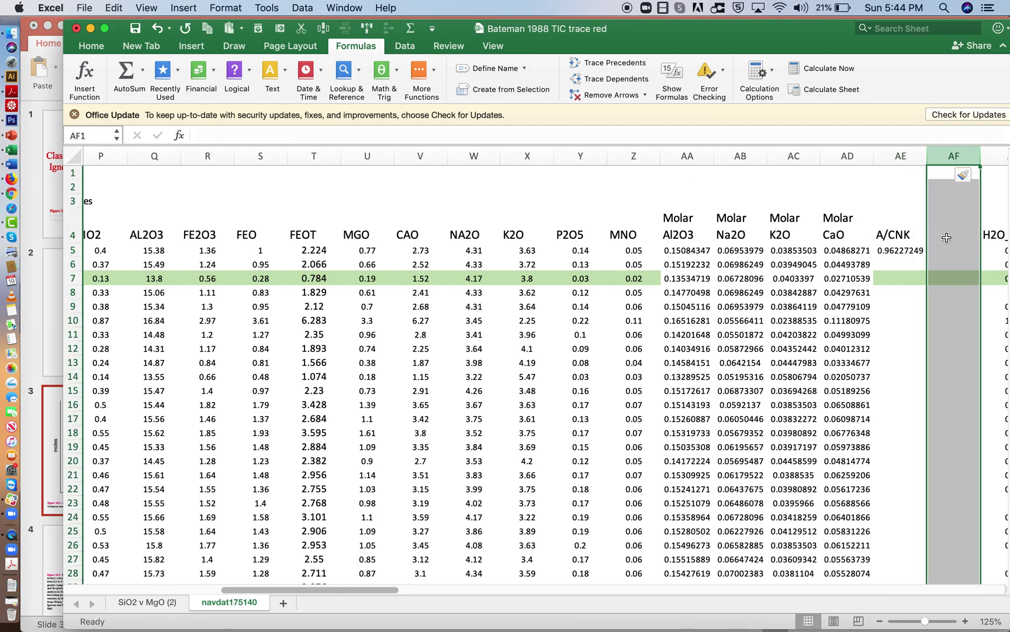
click(946, 237)
text(I)
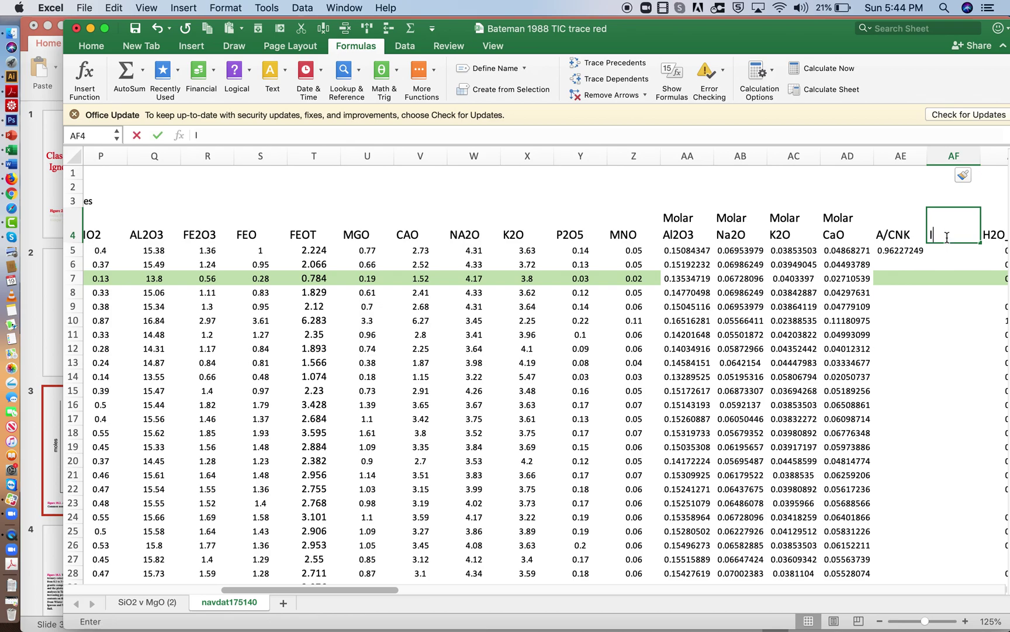
text( or S type)
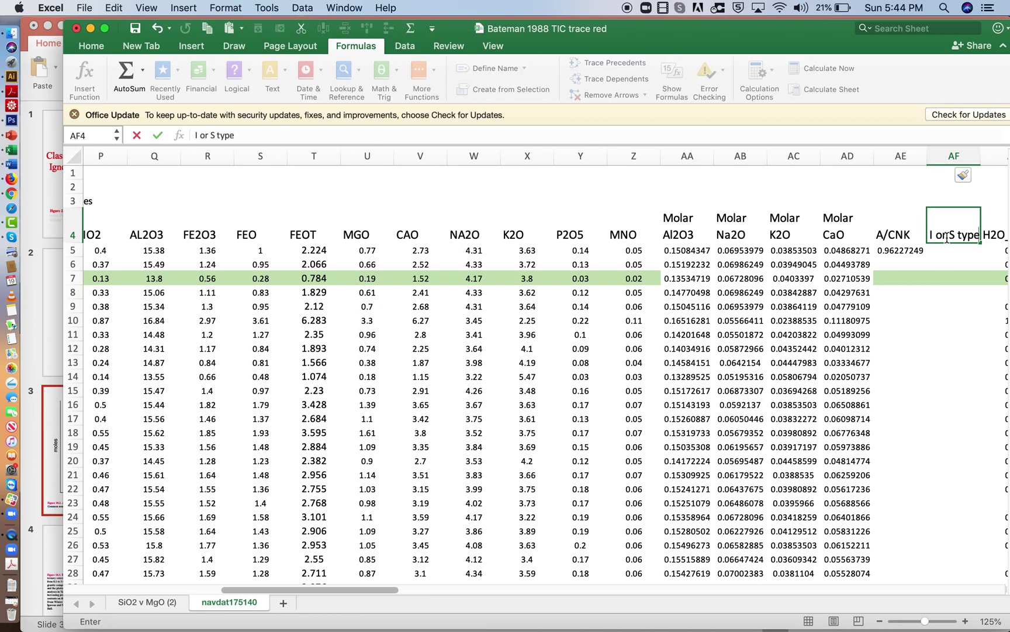
text(?)
key(ctrl+Return)
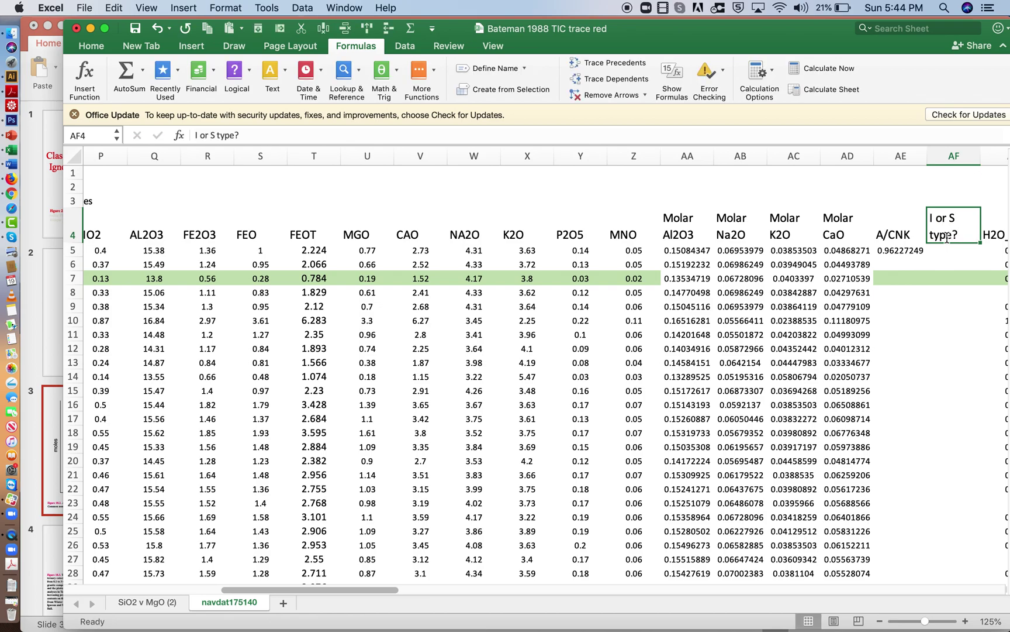
- Enter =IF(AE5<1,"I-type","S-type") in AF5, labelling the first sample I-type
click(950, 252)
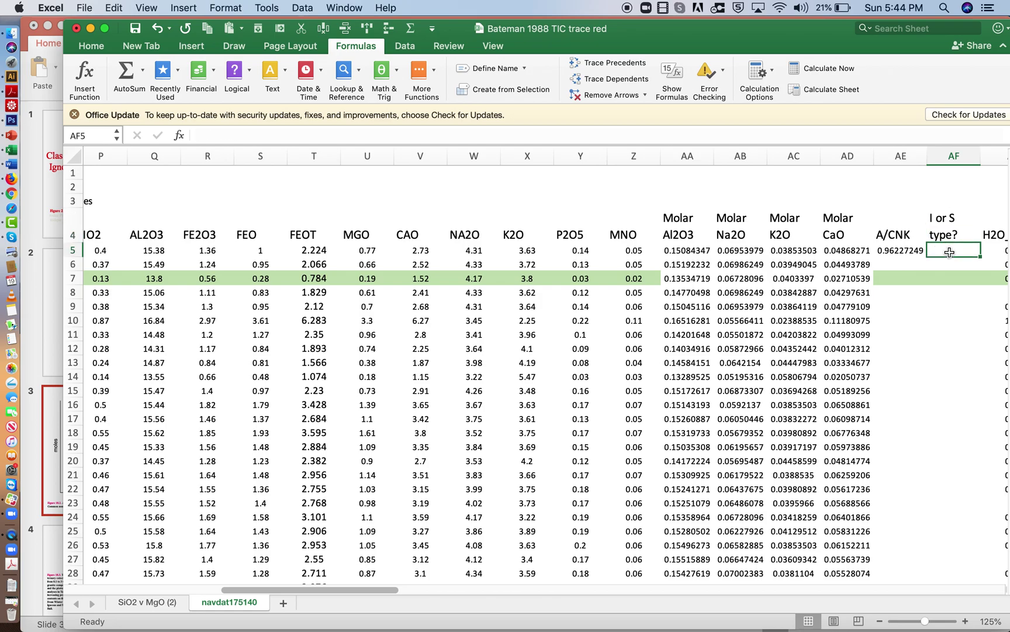
text(=)
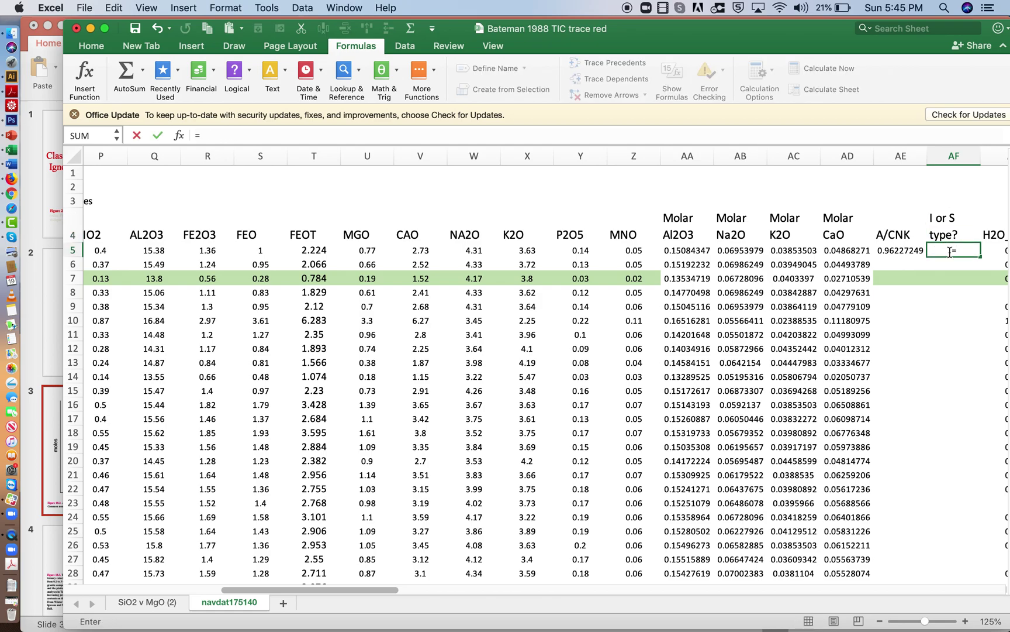
text(if()
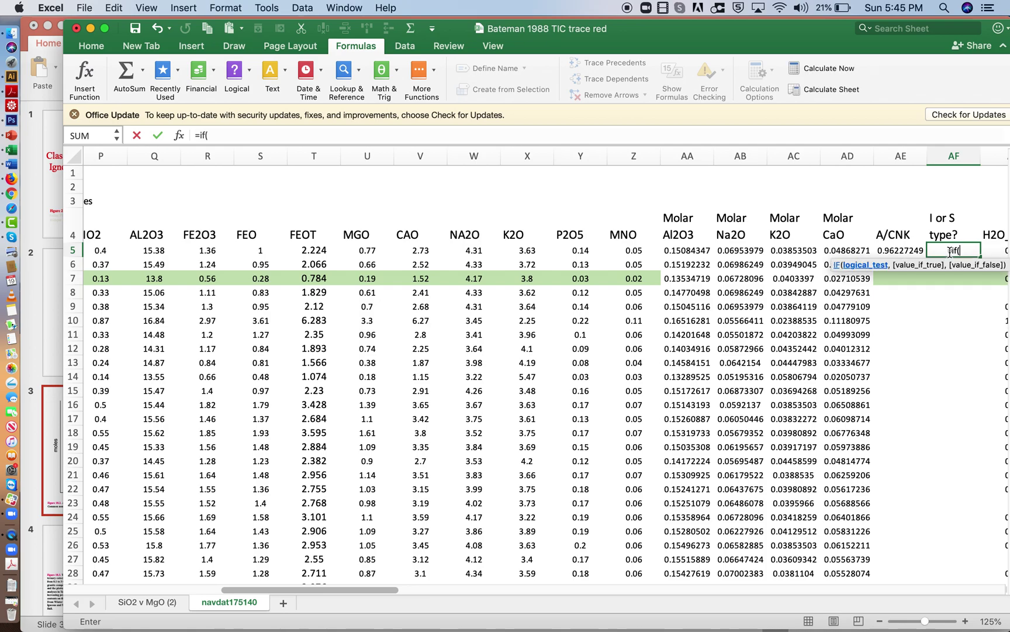
click(910, 251)
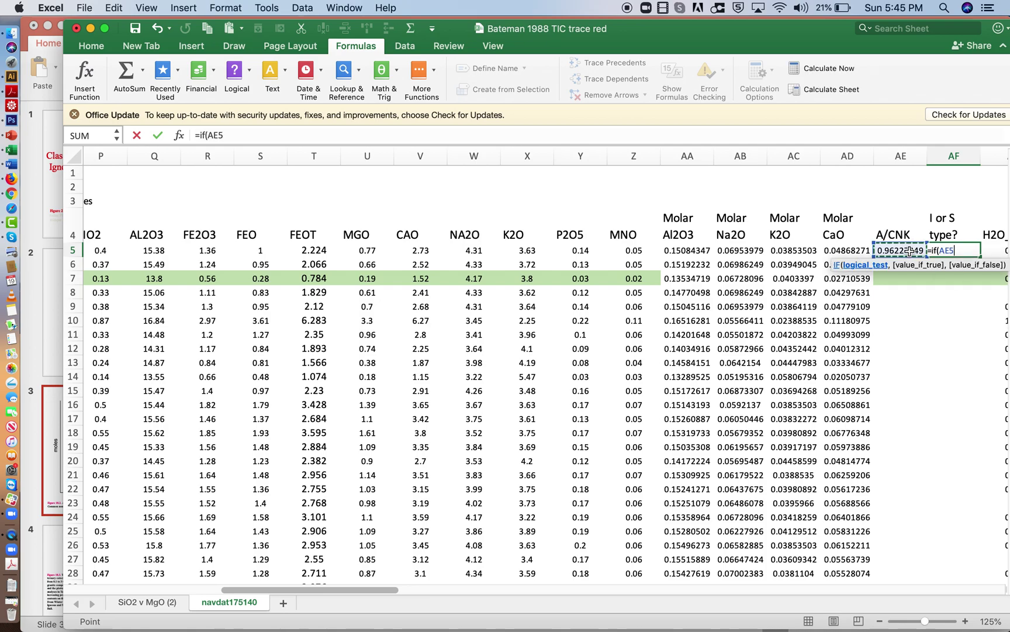
text(<1,"I)
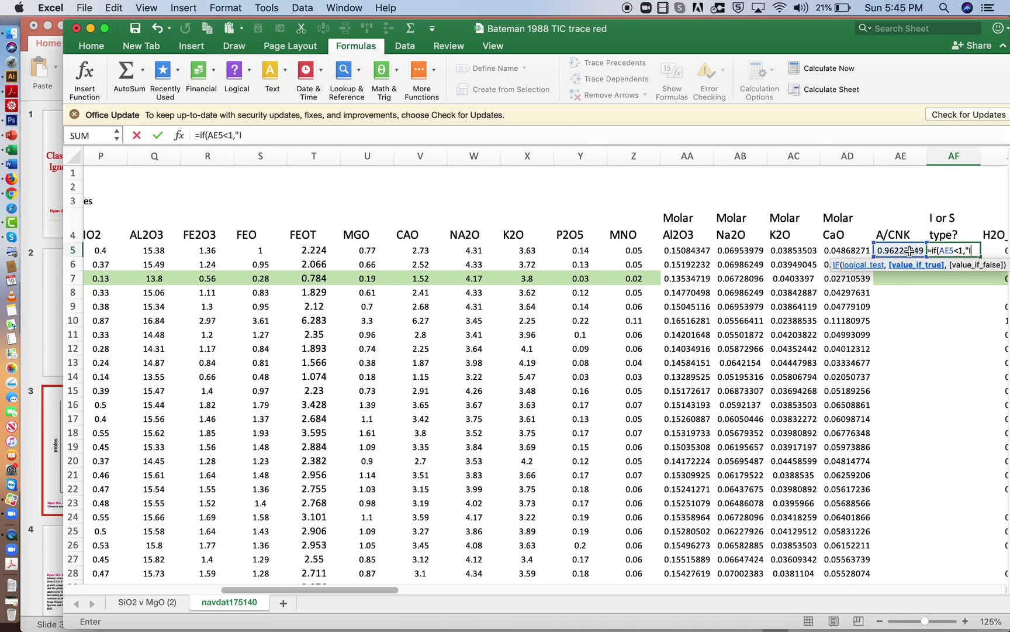
text(",)
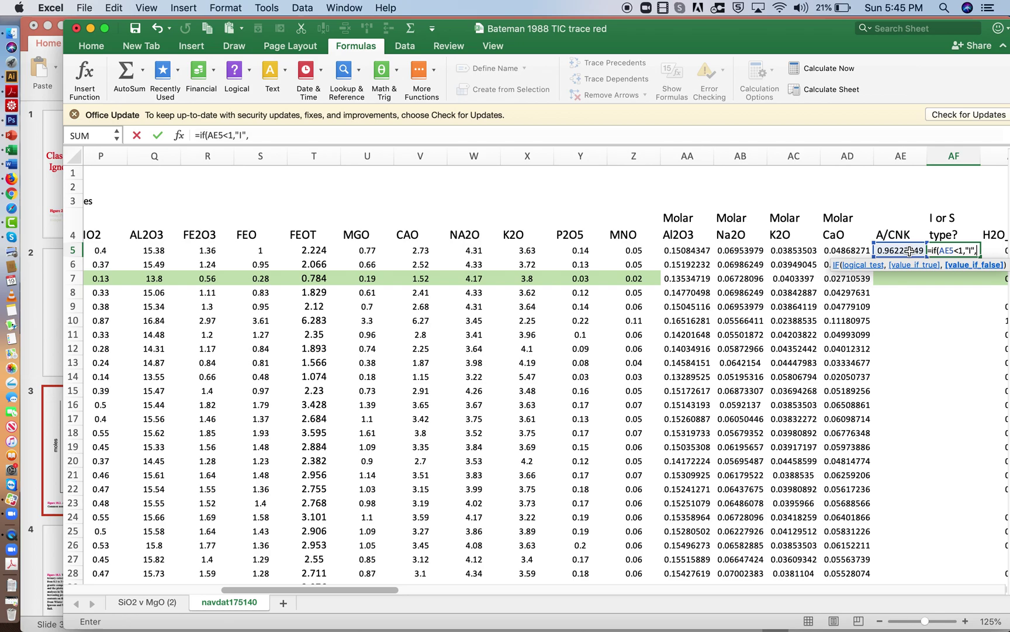
text("S)
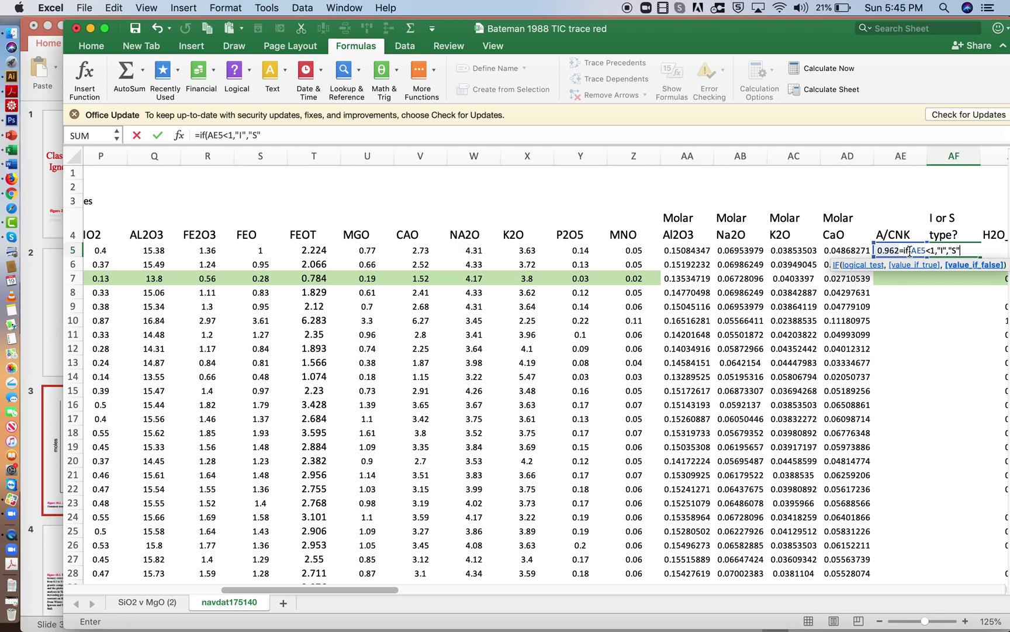
key(Return)
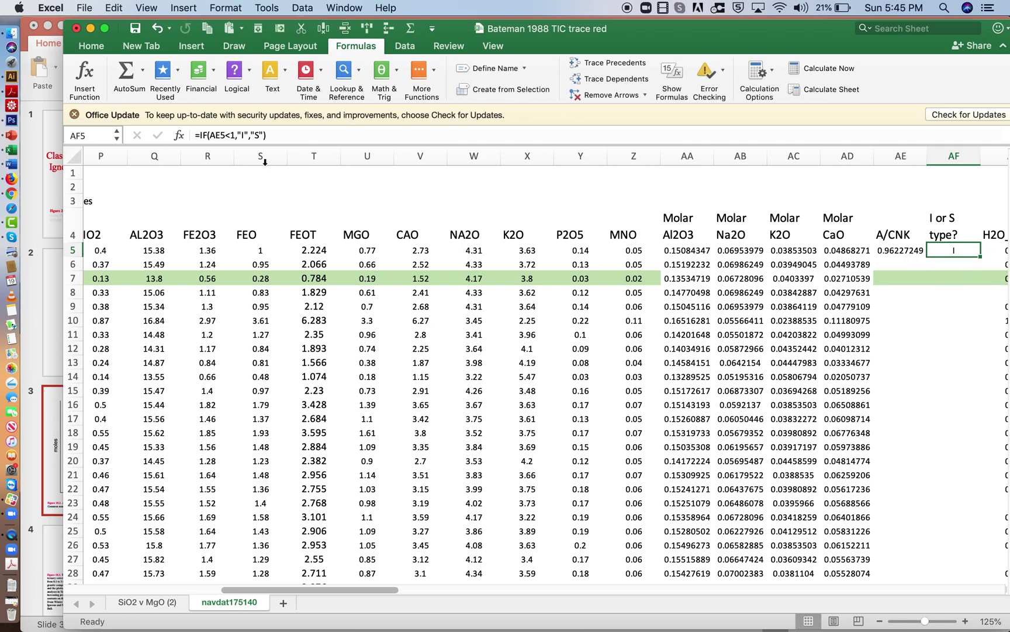
click(245, 141)
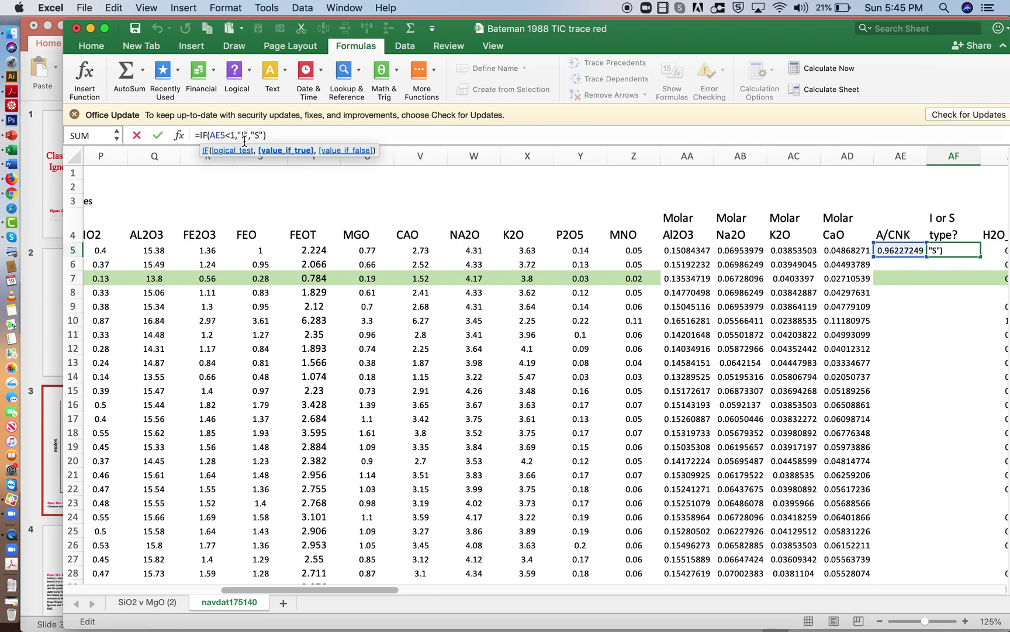
text(-type)
click(279, 140)
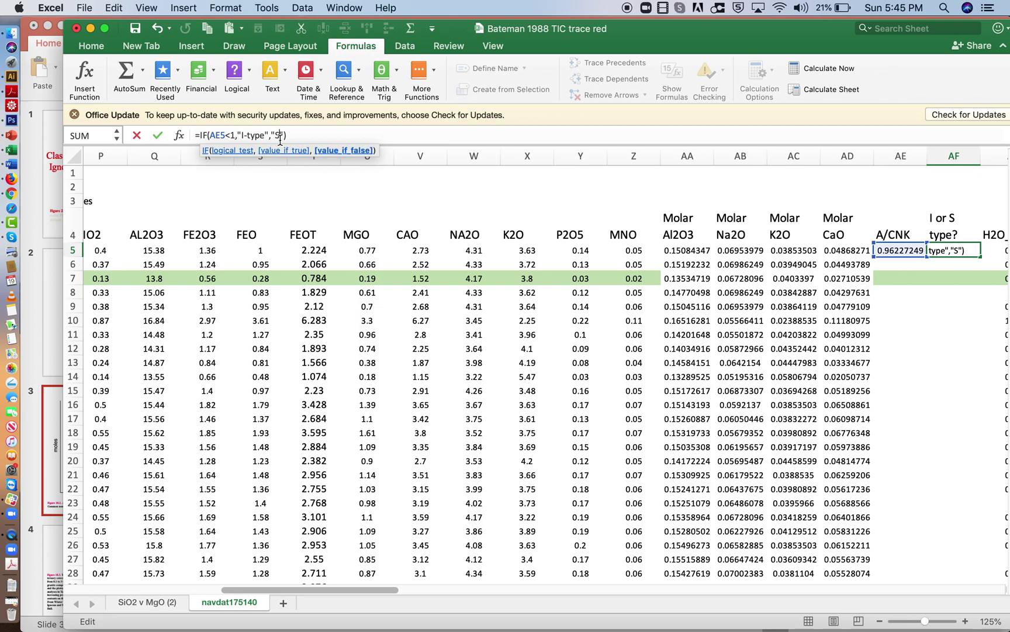
text(-type)
key(Return)
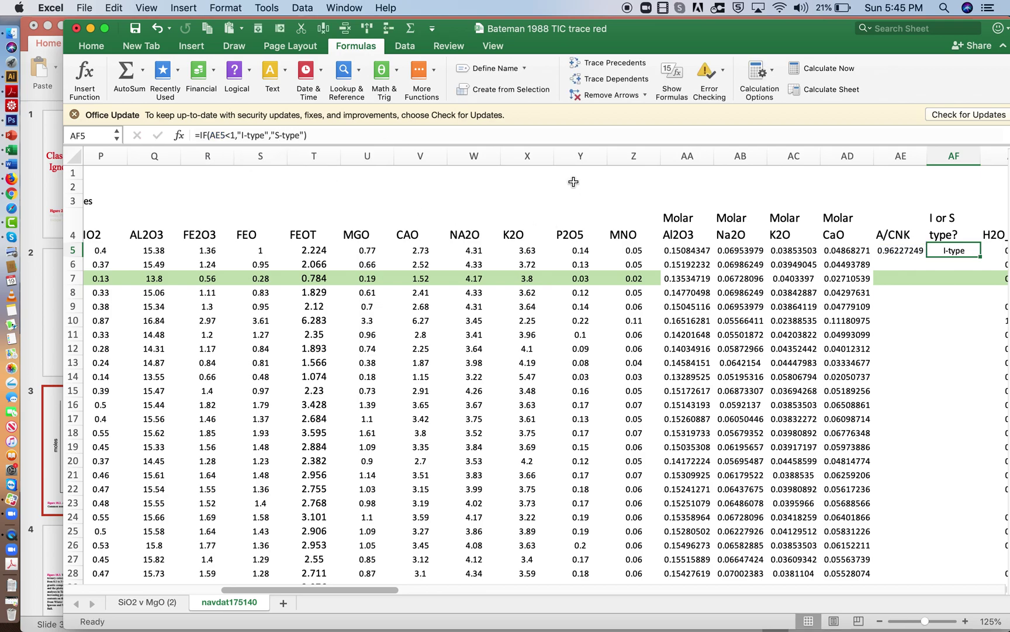
scroll(765, 292, right, 1)
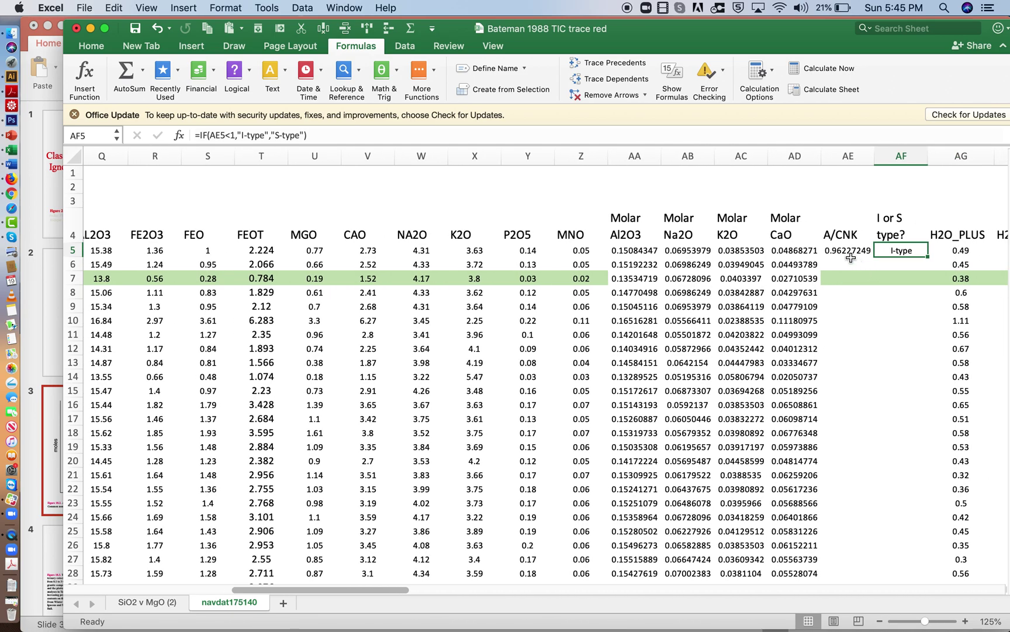
click(851, 252)
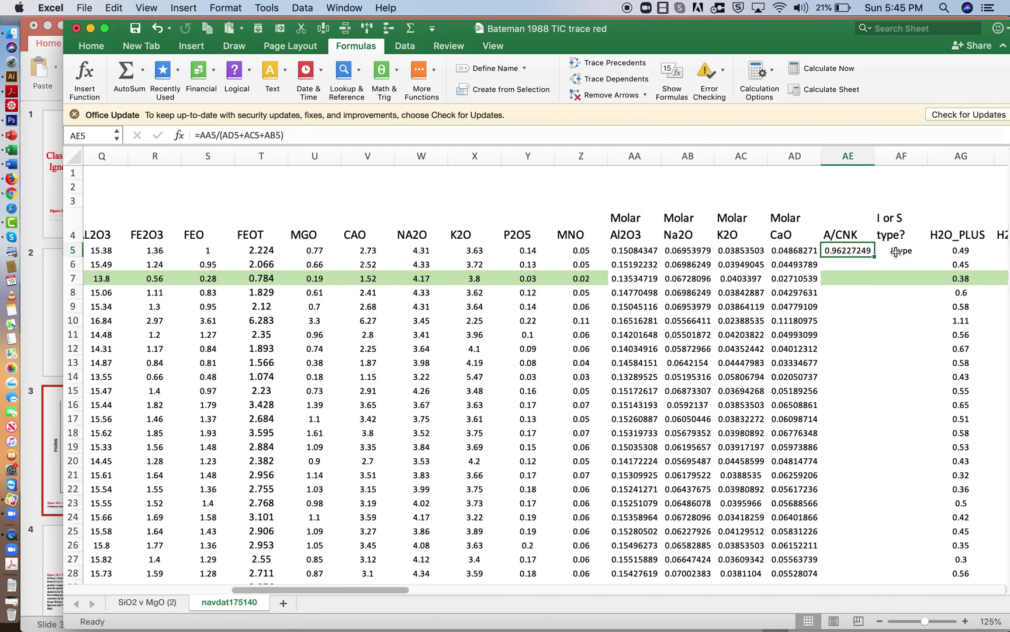
click(896, 251)
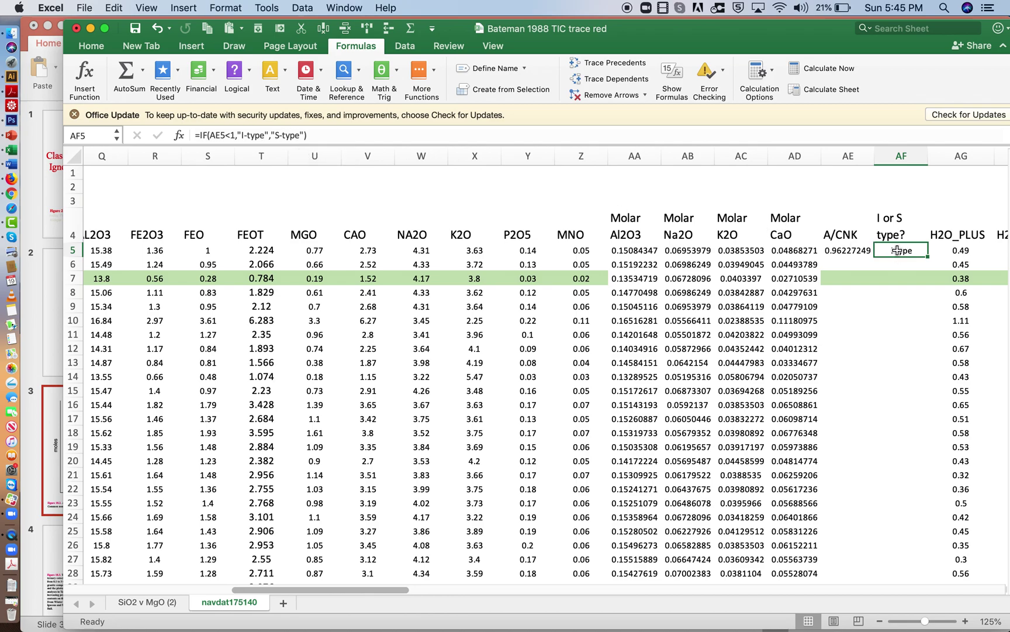
scroll(901, 255, left, 1)
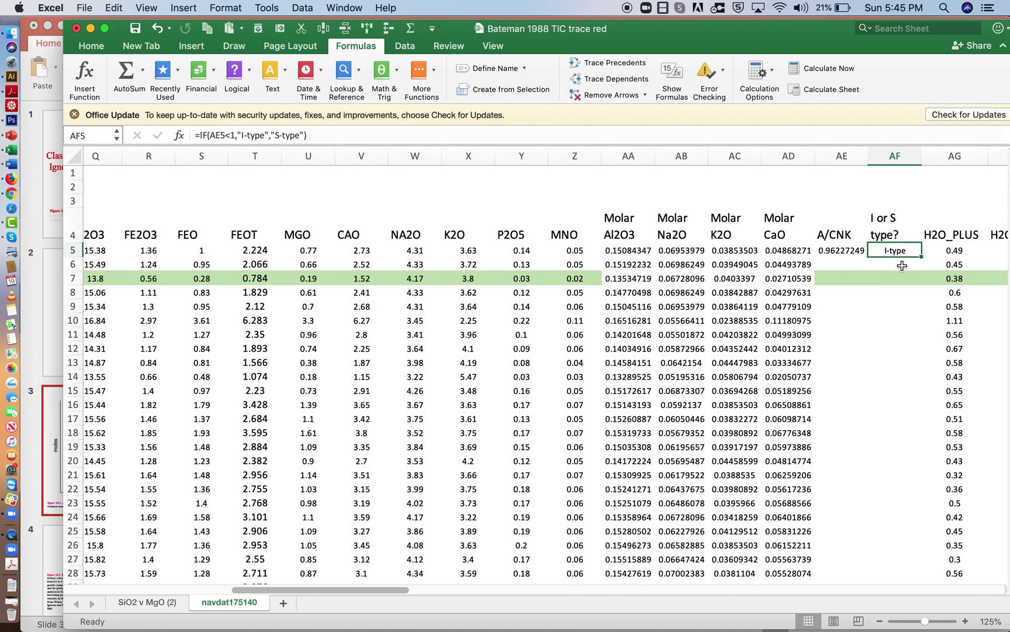
scroll(903, 265, down, 6)
scroll(902, 266, up, 8)
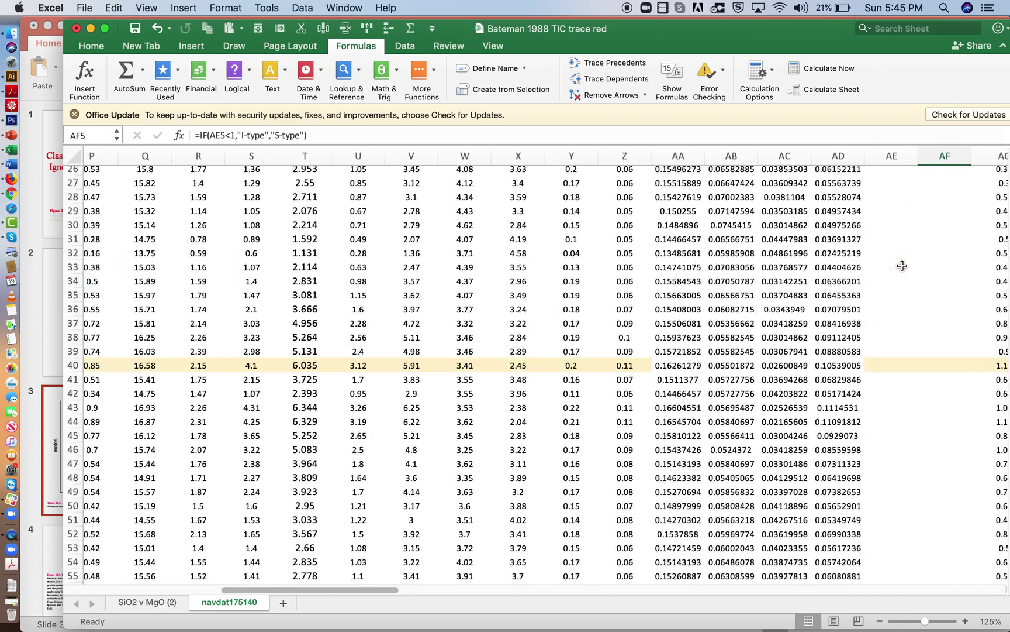
scroll(902, 263, down, 1)
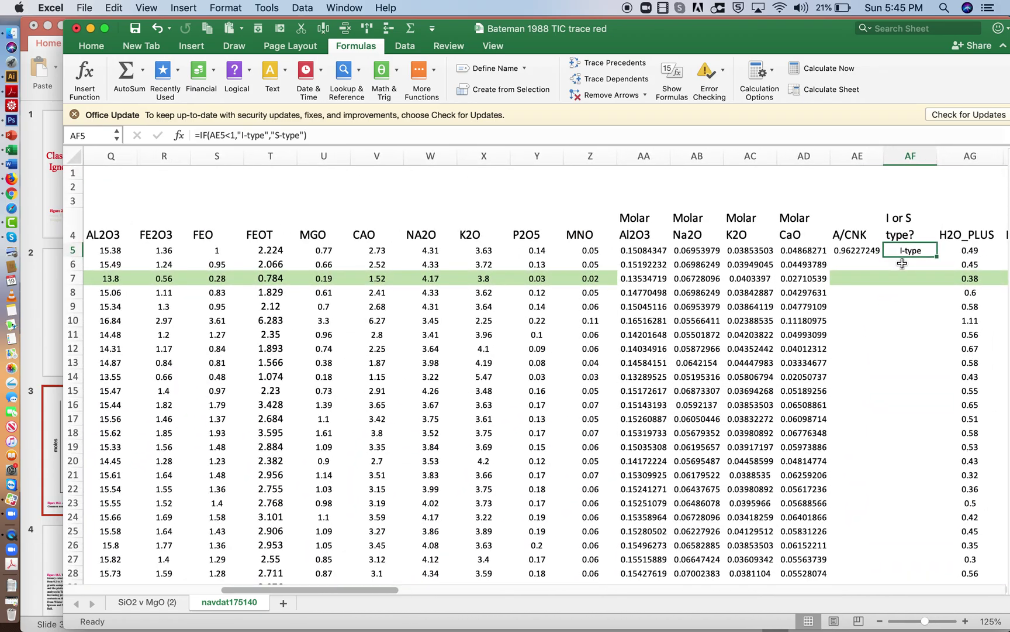
drag(228, 36, 197, 36)
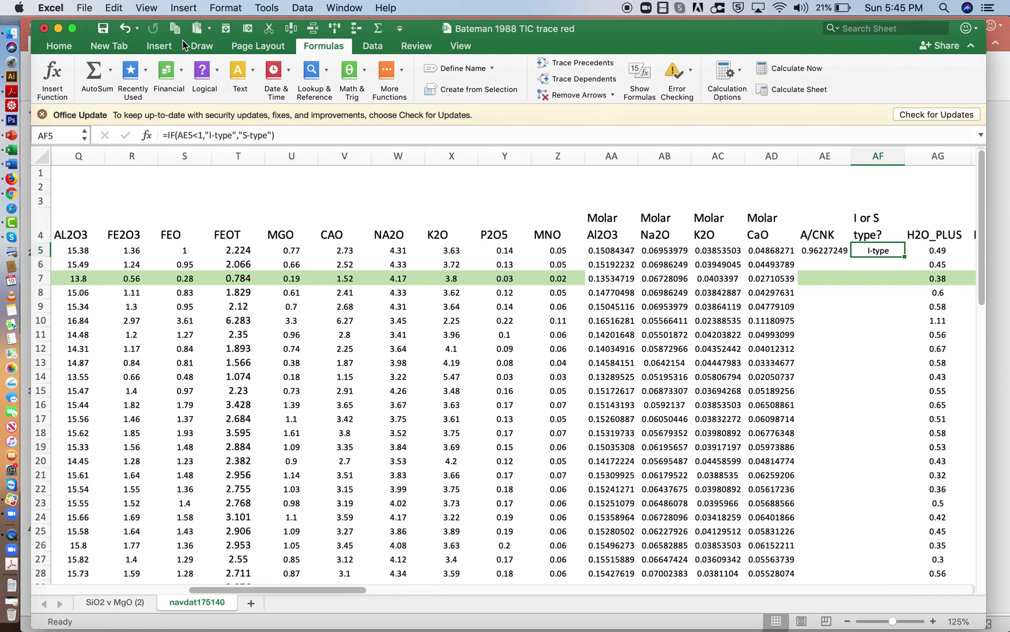
scroll(540, 303, right, 10)
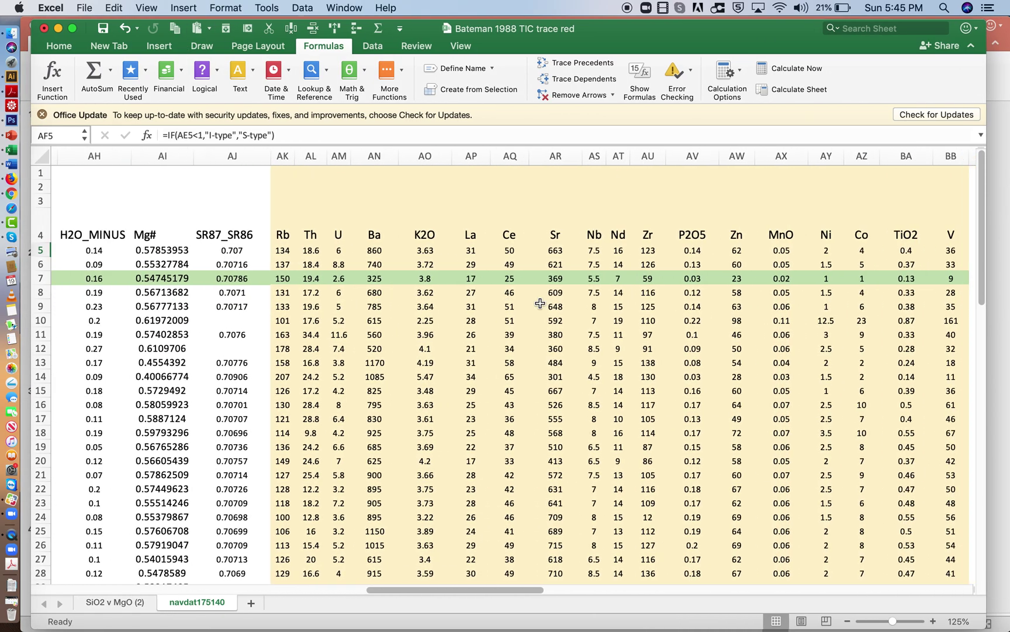
scroll(540, 303, left, 10)
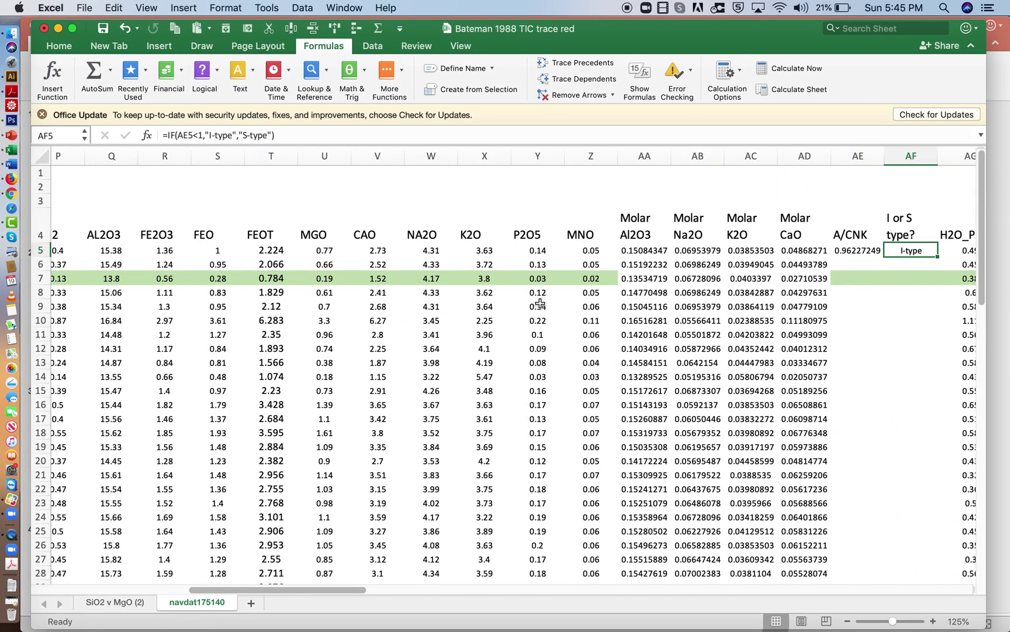